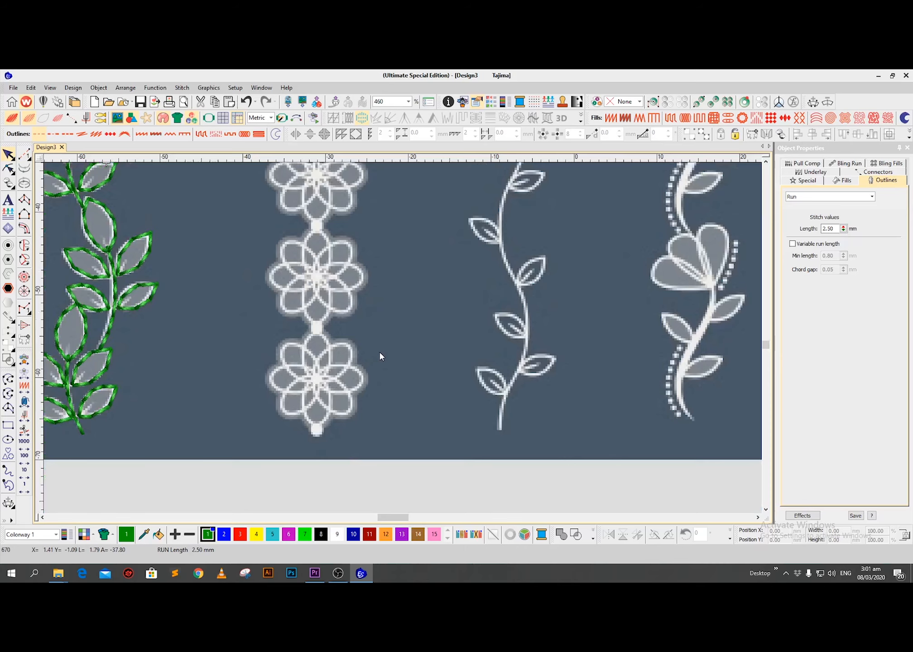
- Examine the lowest flower of the second border in the backdrop image up close
{"action": "key", "text": "0"}
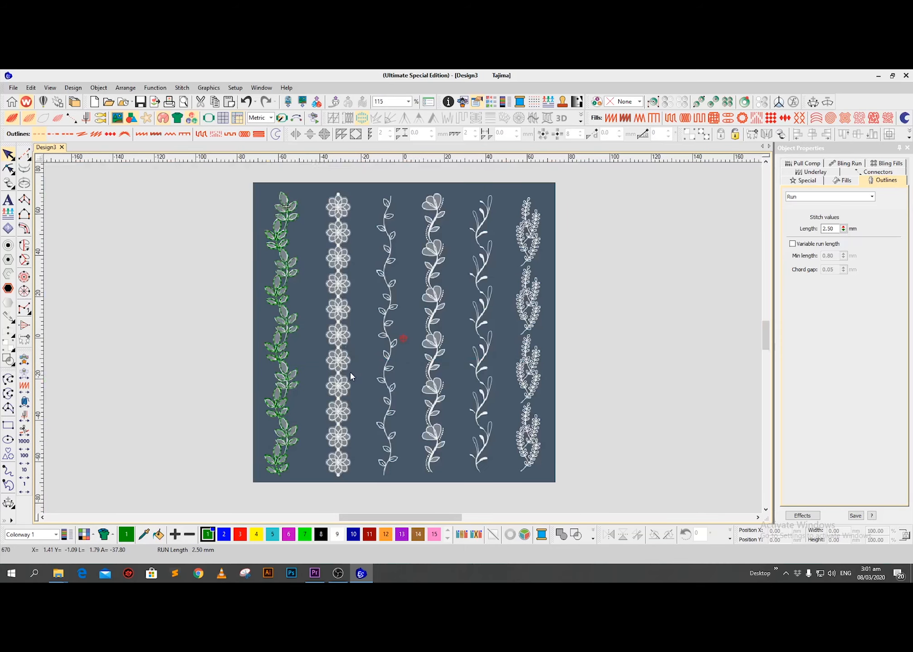
{"action": "key", "text": "z"}
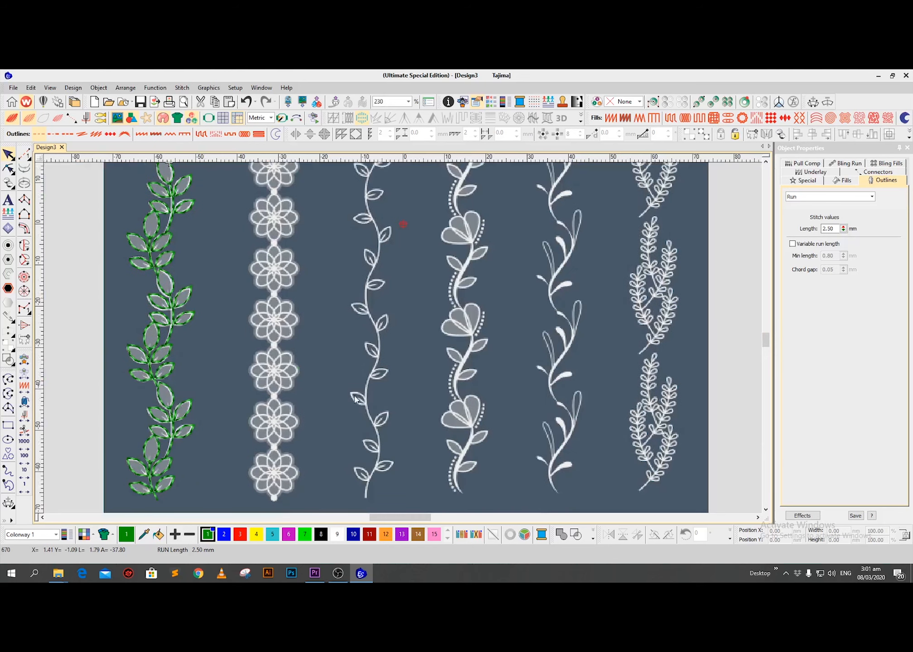
{"action": "scroll", "coordinate": [335, 394], "scroll_direction": "left", "scroll_amount": 1}
{"action": "scroll", "coordinate": [378, 395], "scroll_direction": "down", "scroll_amount": 1}
{"action": "key", "text": "z"}
{"action": "scroll", "coordinate": [353, 391], "scroll_direction": "down", "scroll_amount": 2}
{"action": "scroll", "coordinate": [375, 393], "scroll_direction": "left", "scroll_amount": 1}
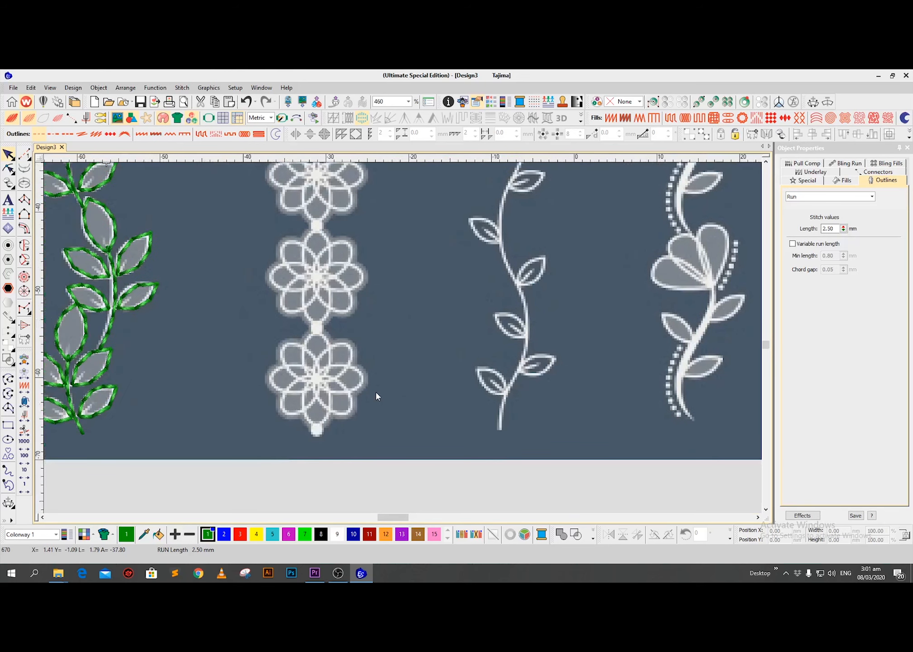
{"action": "scroll", "coordinate": [376, 396], "scroll_direction": "left", "scroll_amount": 1}
{"action": "scroll", "coordinate": [409, 398], "scroll_direction": "down", "scroll_amount": 1}
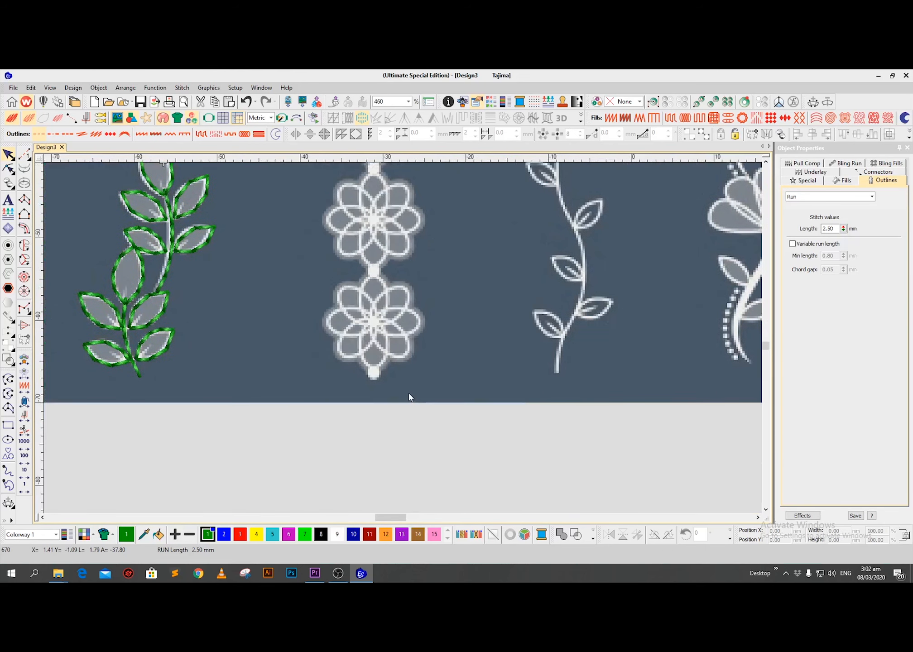
{"action": "key", "text": "z"}
{"action": "scroll", "coordinate": [405, 339], "scroll_direction": "right", "scroll_amount": 1}
{"action": "scroll", "coordinate": [404, 337], "scroll_direction": "up", "scroll_amount": 1}
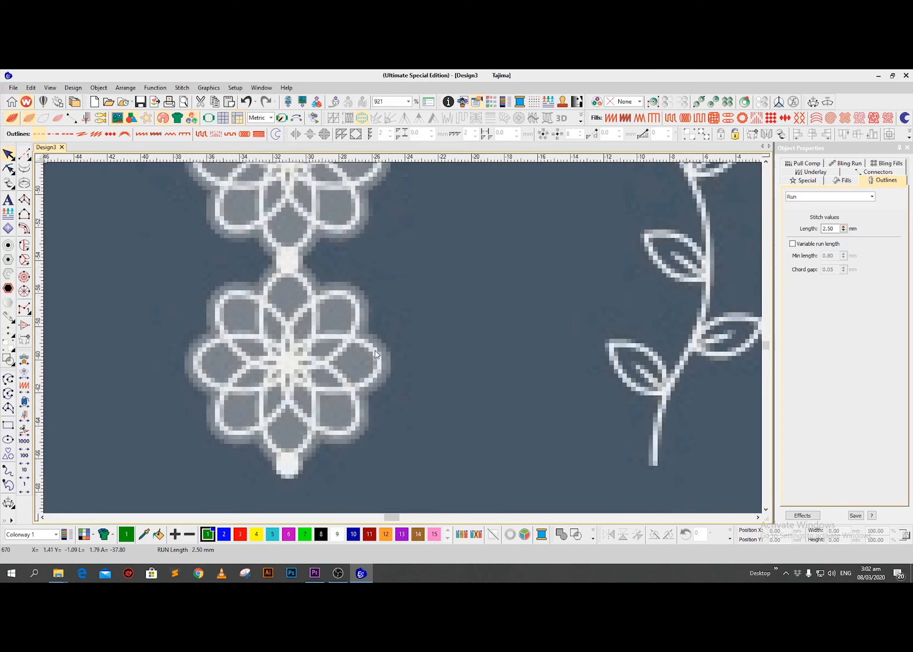
{"action": "scroll", "coordinate": [375, 350], "scroll_direction": "up", "scroll_amount": 1}
{"action": "scroll", "coordinate": [375, 353], "scroll_direction": "left", "scroll_amount": 1}
{"action": "scroll", "coordinate": [375, 357], "scroll_direction": "down", "scroll_amount": 1}
{"action": "key", "text": "z"}
{"action": "key", "text": "shift+z"}
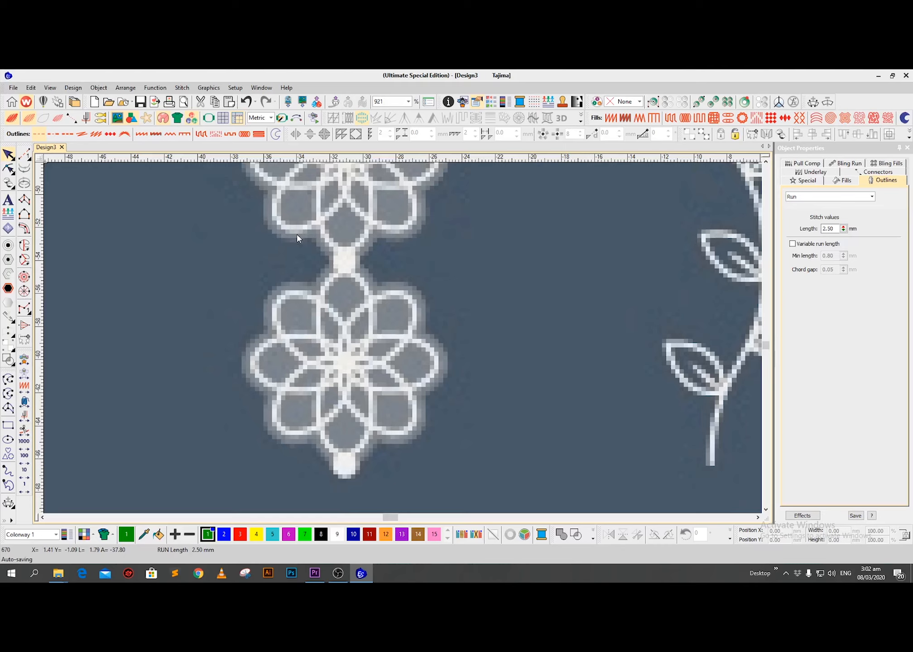
- Digitize the top petal of the lowest flower as a closed curved run-stitch outline, starting from the flower's center
{"action": "left_click", "coordinate": [26, 155]}
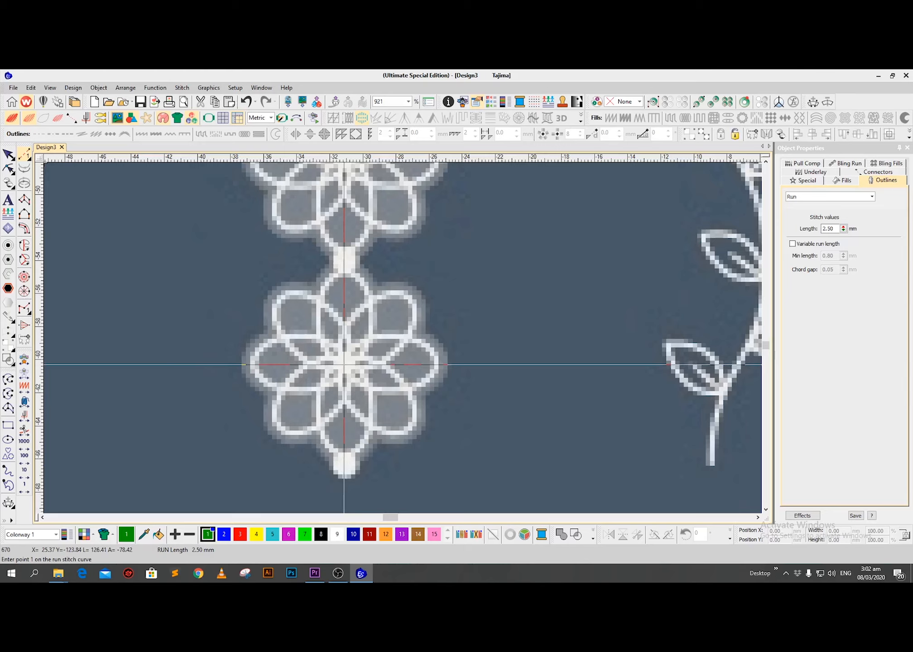
{"action": "left_click", "coordinate": [344, 365]}
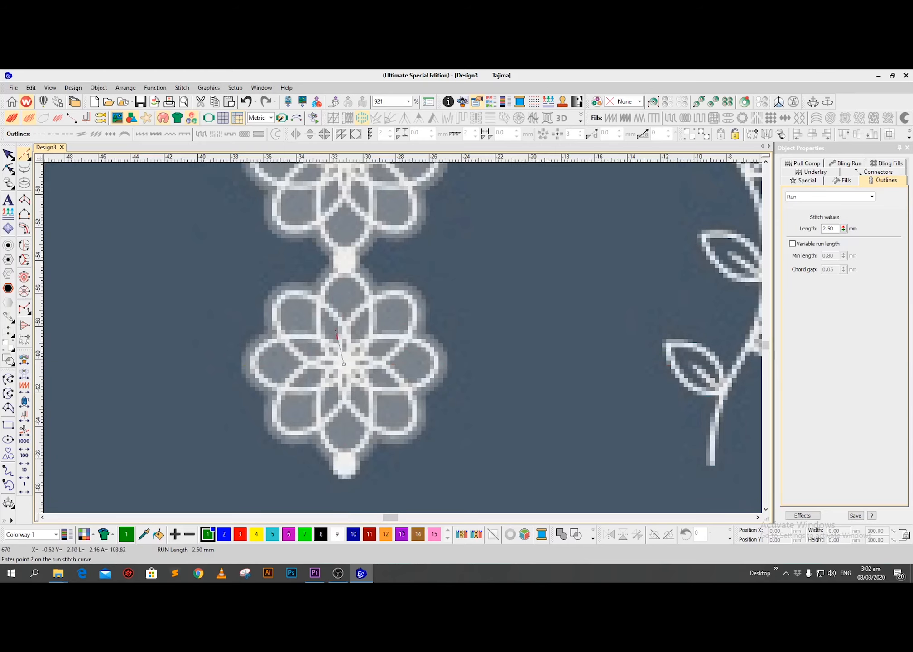
{"action": "left_click", "coordinate": [318, 313]}
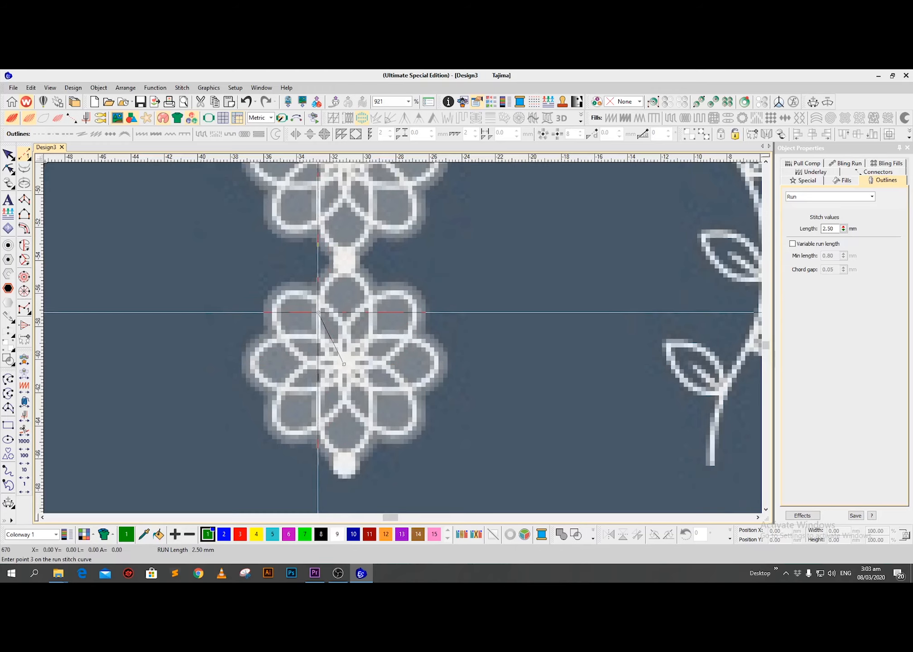
{"action": "left_click", "coordinate": [326, 281]}
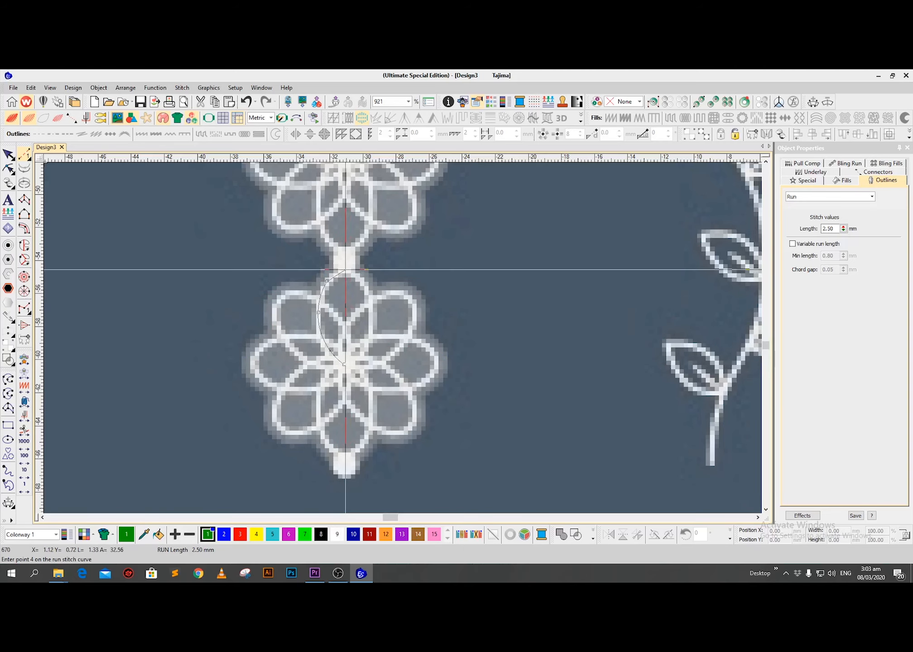
{"action": "left_click", "coordinate": [346, 270]}
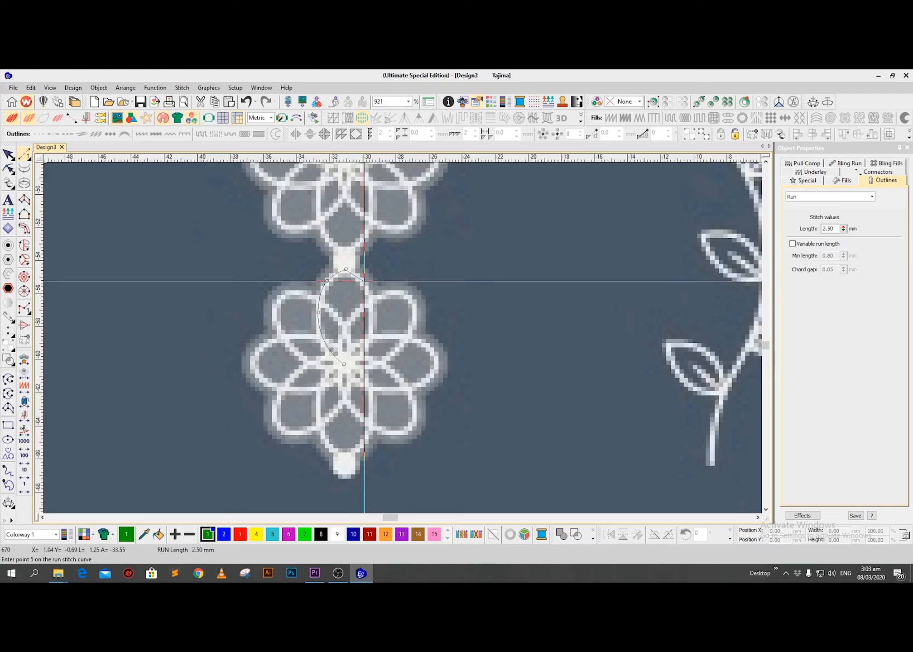
{"action": "left_click", "coordinate": [364, 281]}
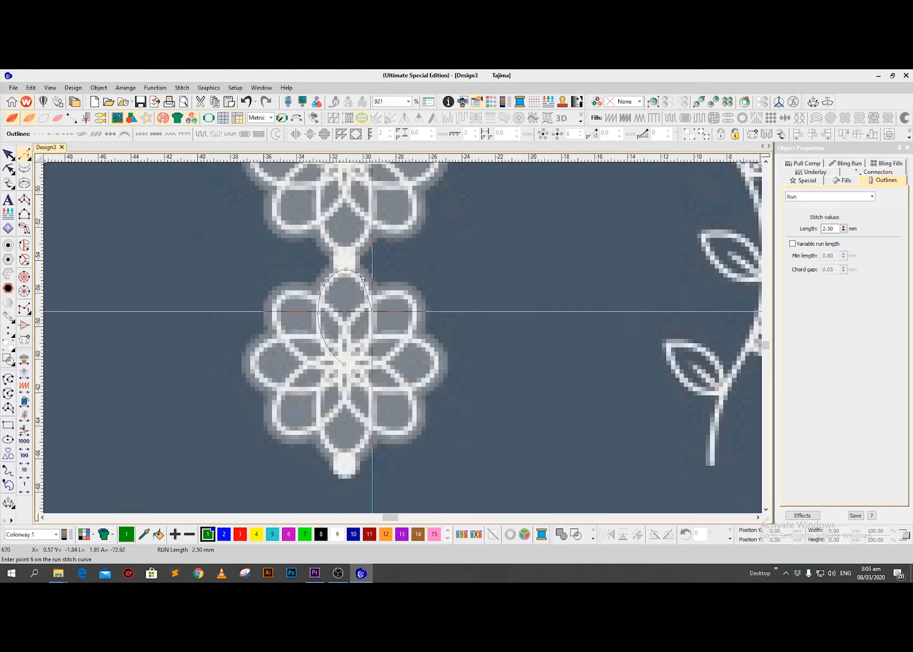
{"action": "left_click", "coordinate": [372, 313]}
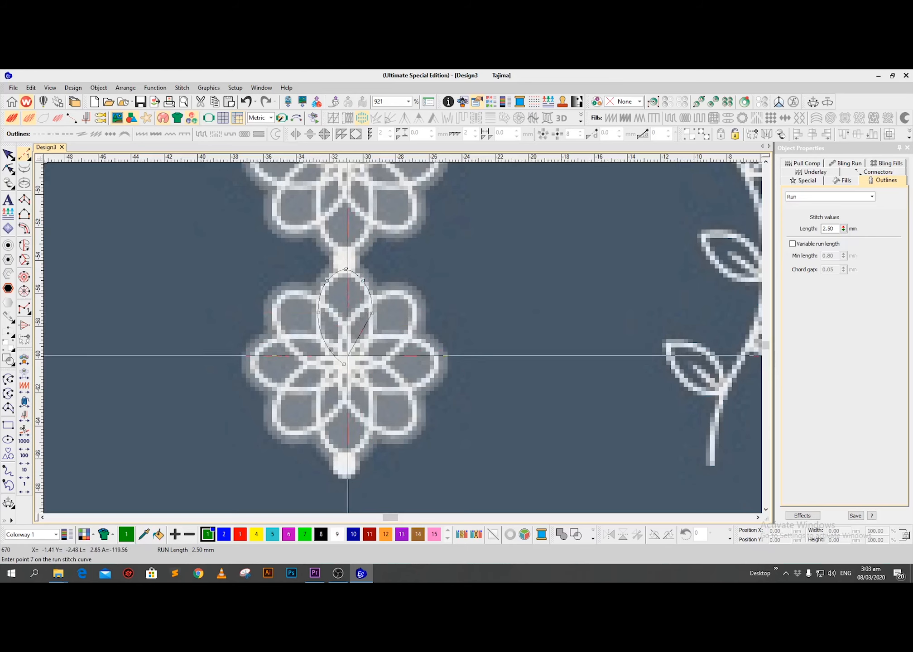
{"action": "left_click", "coordinate": [345, 364]}
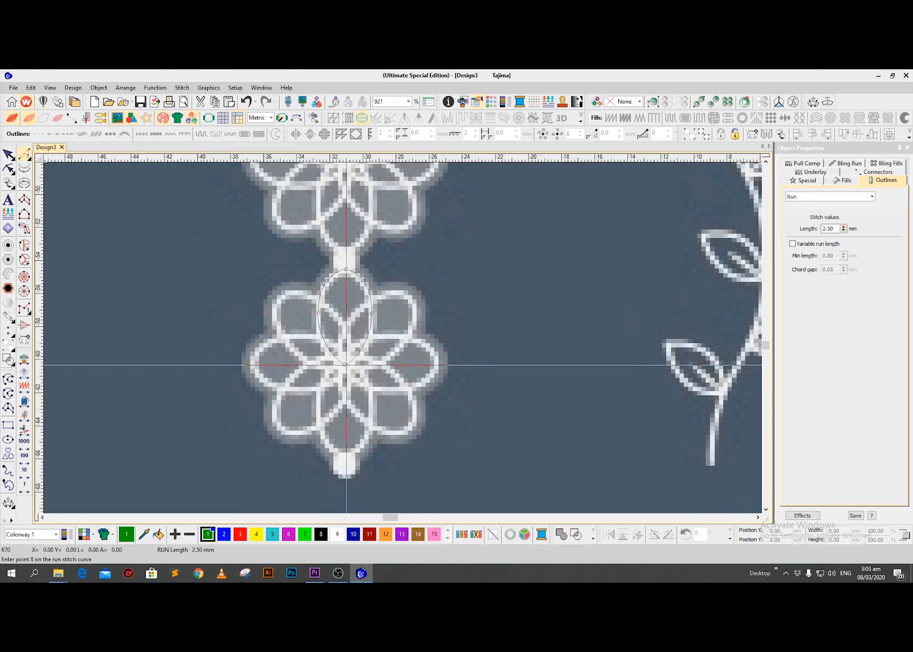
{"action": "left_click", "coordinate": [343, 270]}
{"action": "key", "text": "Return"}
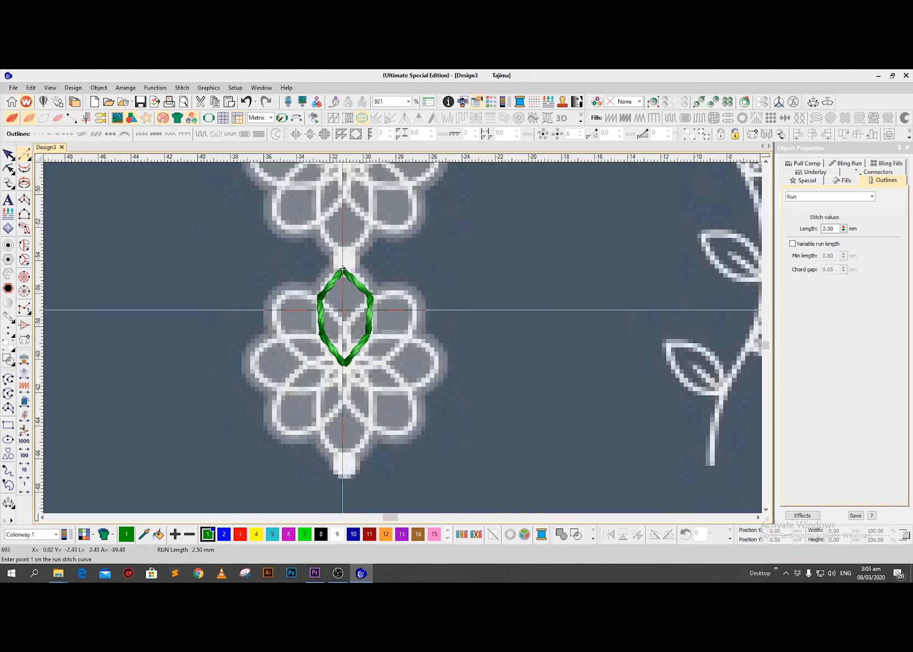
- Set the top petal outline's run stitch length to 1.00 mm
{"action": "key", "text": "Escape"}
{"action": "left_click", "coordinate": [361, 286]}
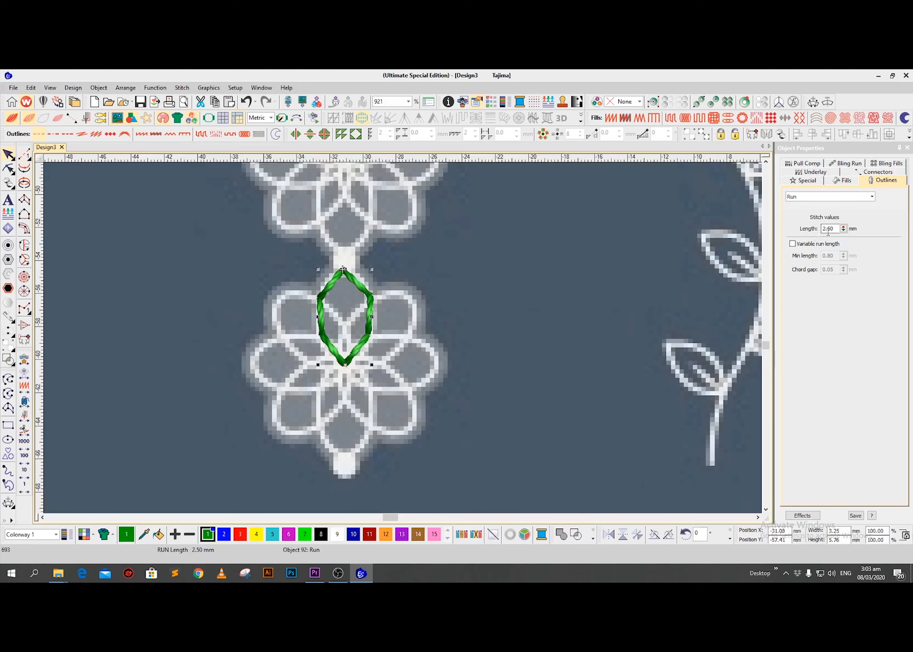
{"action": "double_click", "coordinate": [832, 229]}
{"action": "type", "text": "1.00"}
{"action": "key", "text": "Return"}
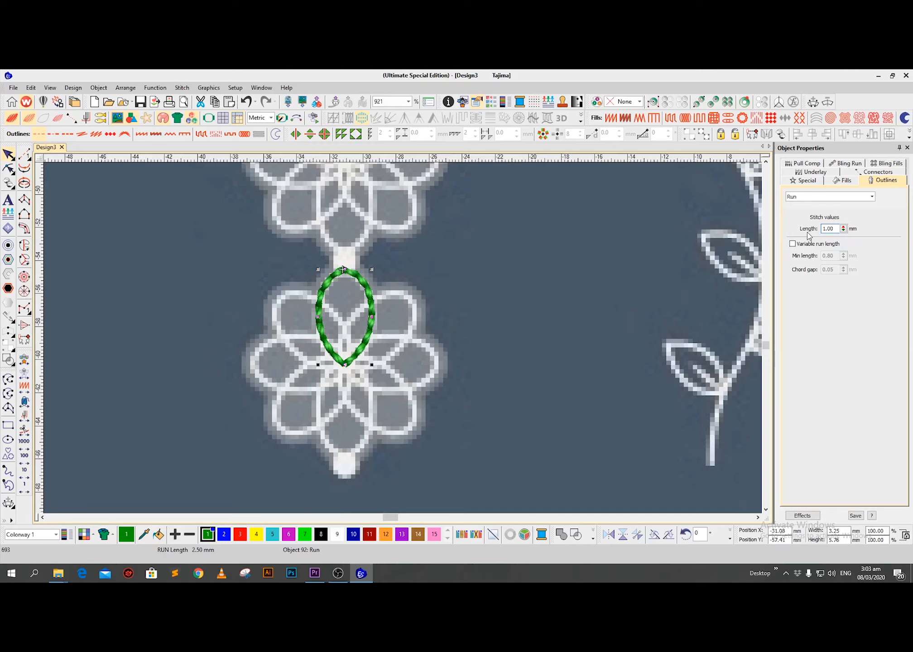
- Check the petal outline with the realistic stitch view and the backdrop image alternately shown and hidden
{"action": "key", "text": "t"}
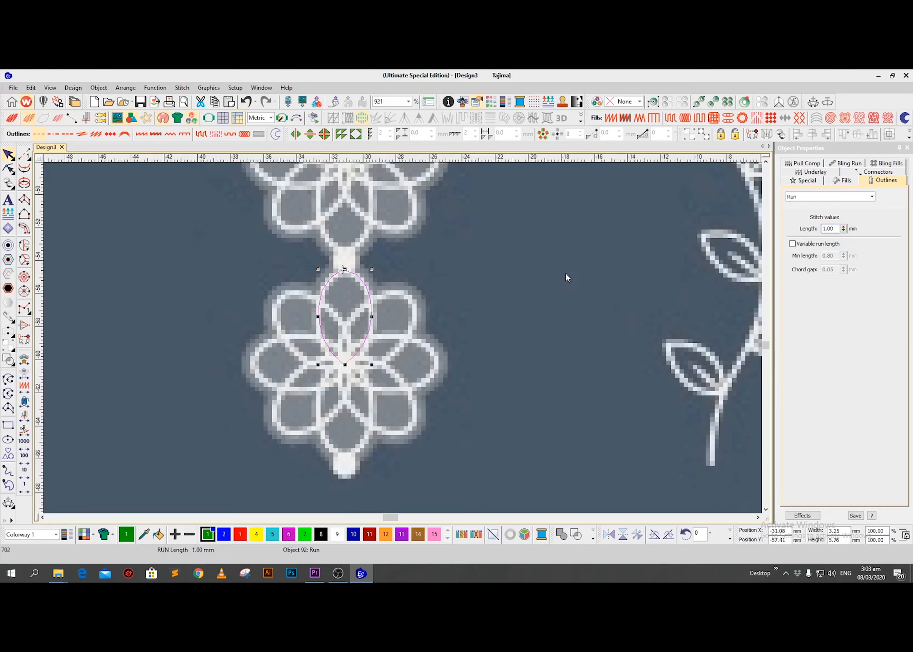
{"action": "key", "text": "d"}
{"action": "left_click", "coordinate": [480, 337]}
{"action": "key", "text": "d"}
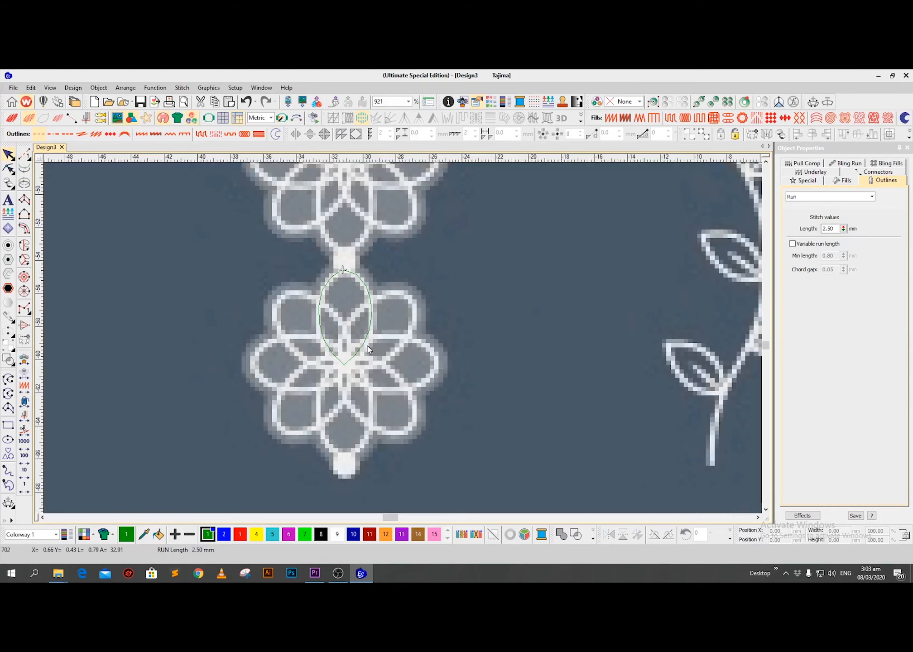
{"action": "key", "text": "d"}
{"action": "key", "text": "t"}
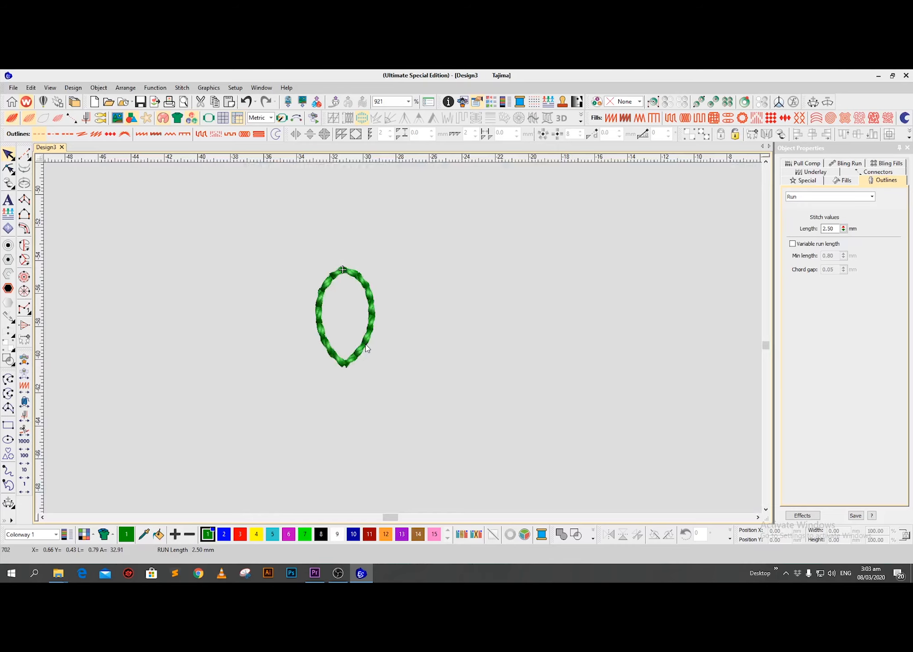
{"action": "key", "text": "d"}
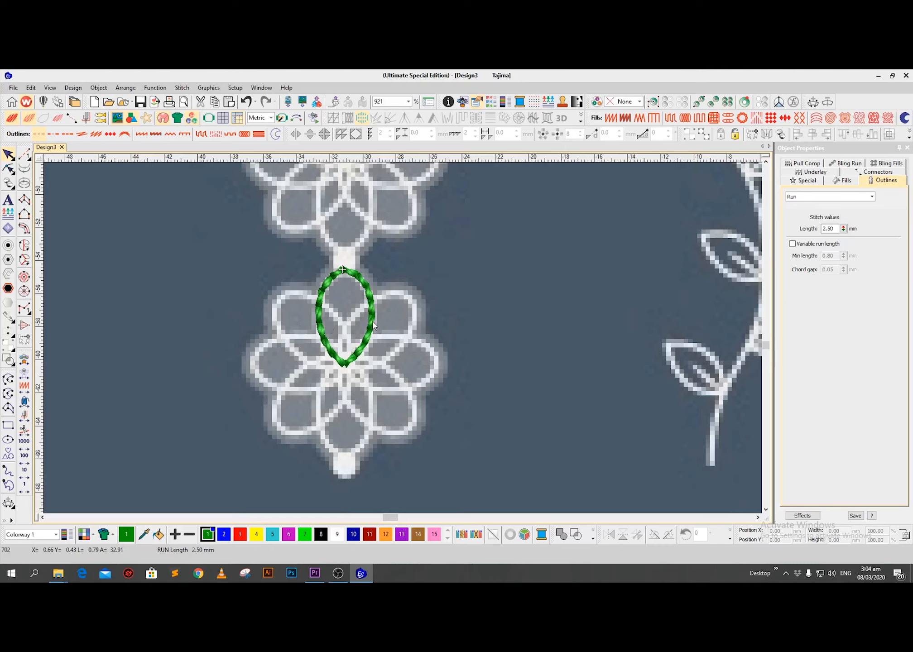
{"action": "left_click", "coordinate": [362, 282]}
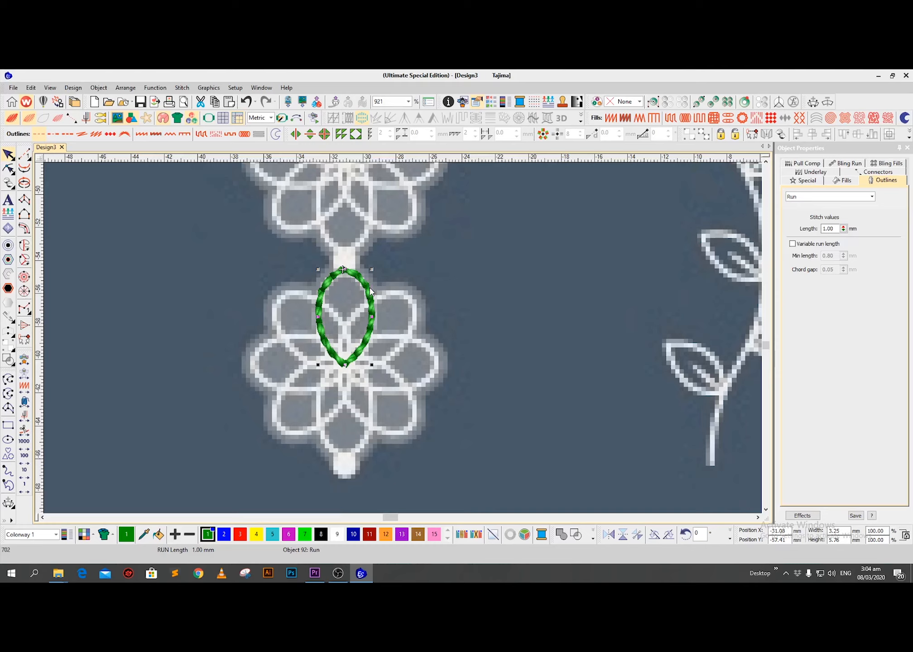
{"action": "left_click", "coordinate": [370, 289]}
{"action": "left_click_drag", "start_coordinate": [345, 317], "coordinate": [345, 365]}
{"action": "left_click", "coordinate": [441, 302]}
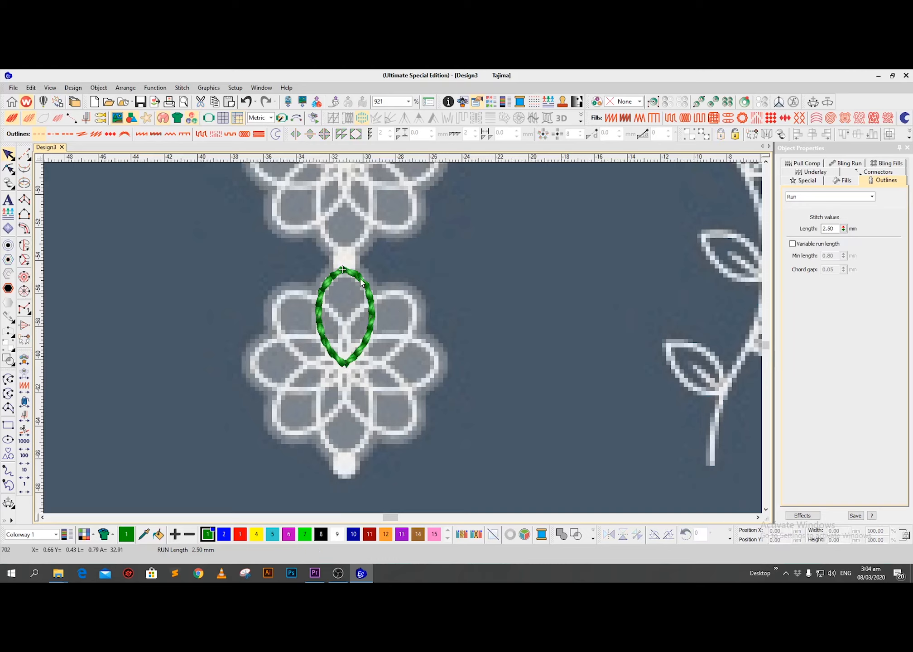
- Duplicate the top petal and rotate the copy clockwise about the flower's center onto the upper-right petal
{"action": "left_click", "coordinate": [361, 283]}
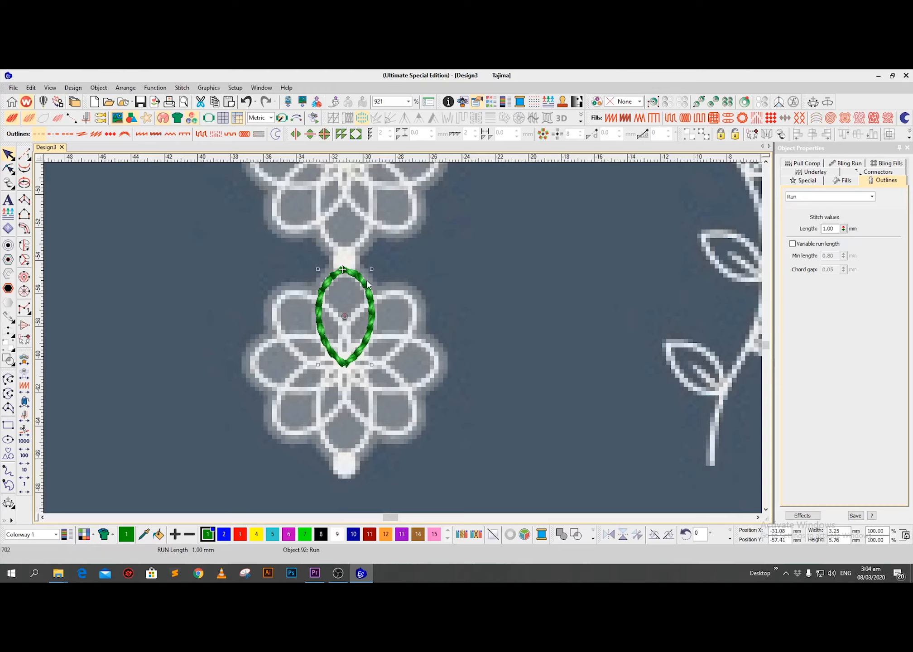
{"action": "key", "text": "ctrl+d"}
{"action": "left_click_drag", "start_coordinate": [345, 318], "coordinate": [343, 365]}
{"action": "left_click_drag", "start_coordinate": [372, 269], "coordinate": [431, 313]}
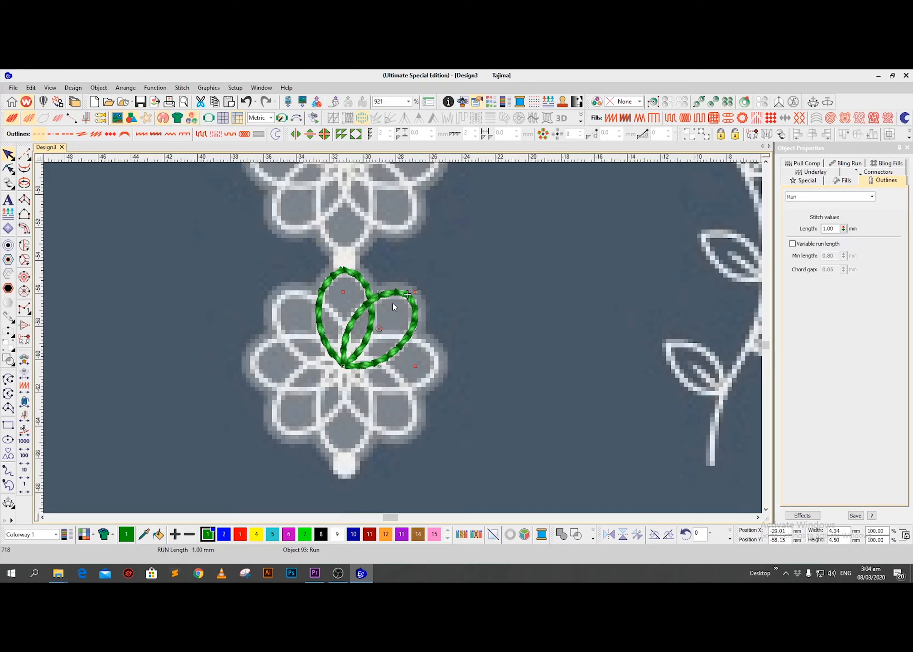
- Copy the upper-right petal and rotate the copy clockwise about the flower's center onto the right petal
{"action": "left_click_drag", "start_coordinate": [379, 329], "coordinate": [344, 366]}
{"action": "left_click_drag", "start_coordinate": [416, 293], "coordinate": [442, 365]}
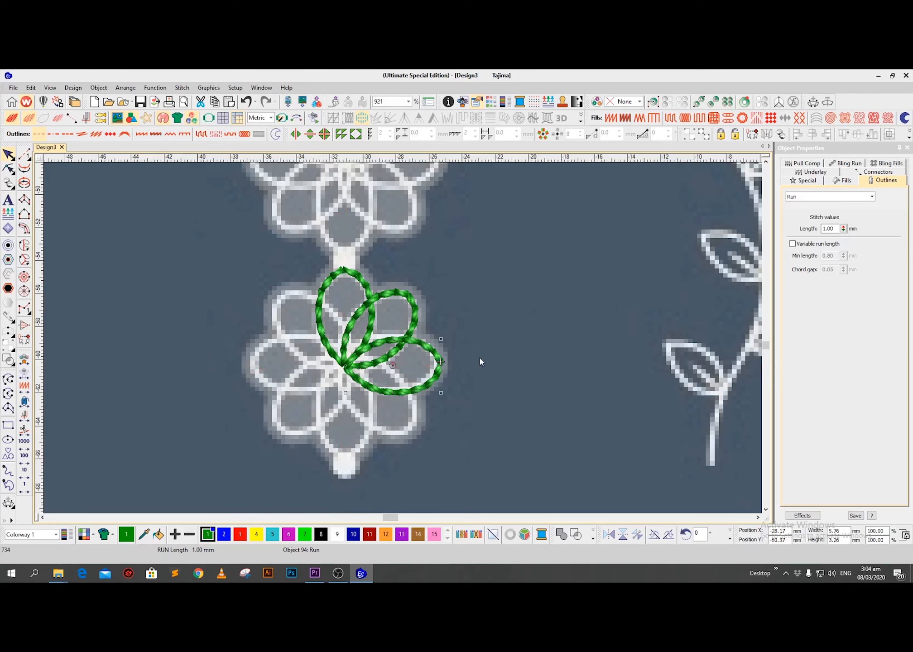
{"action": "left_click", "coordinate": [541, 342]}
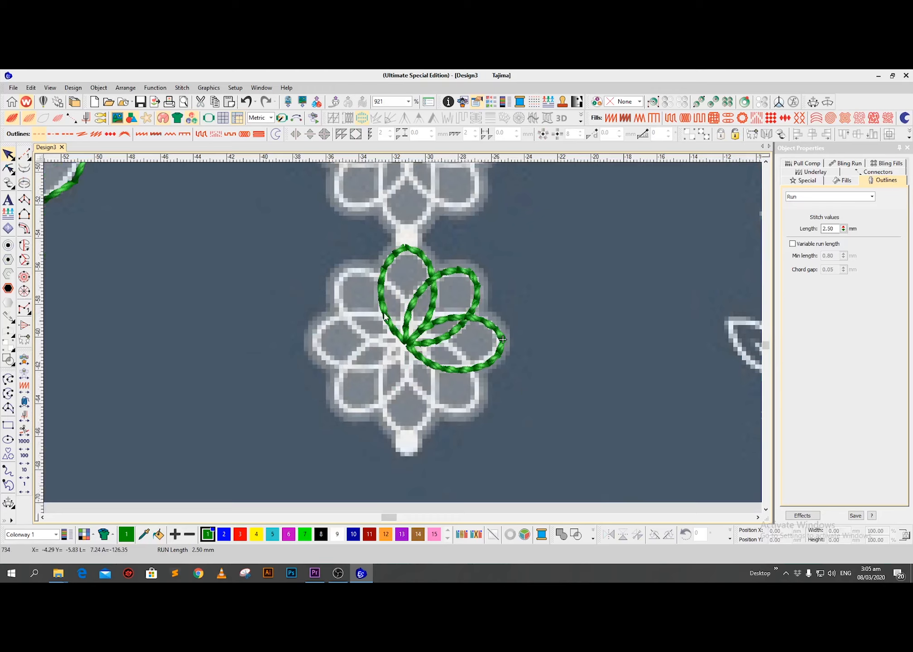
- Copy the top and upper-right petals together, placing the copies about 7.3 mm straight below the originals
{"action": "left_click_drag", "start_coordinate": [511, 230], "coordinate": [368, 362]}
{"action": "left_click_drag", "start_coordinate": [367, 361], "coordinate": [367, 361]}
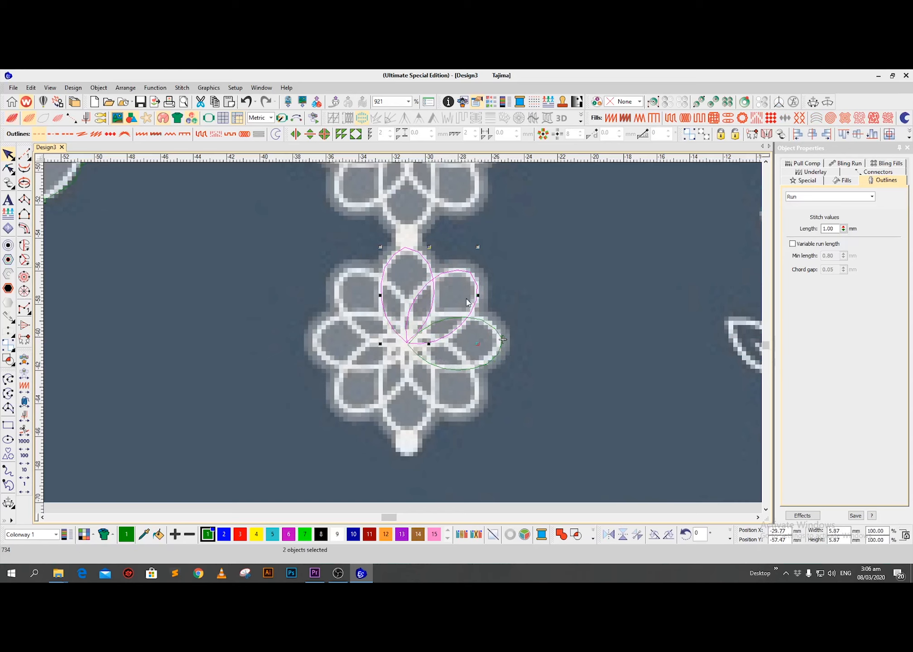
{"action": "key", "text": "t"}
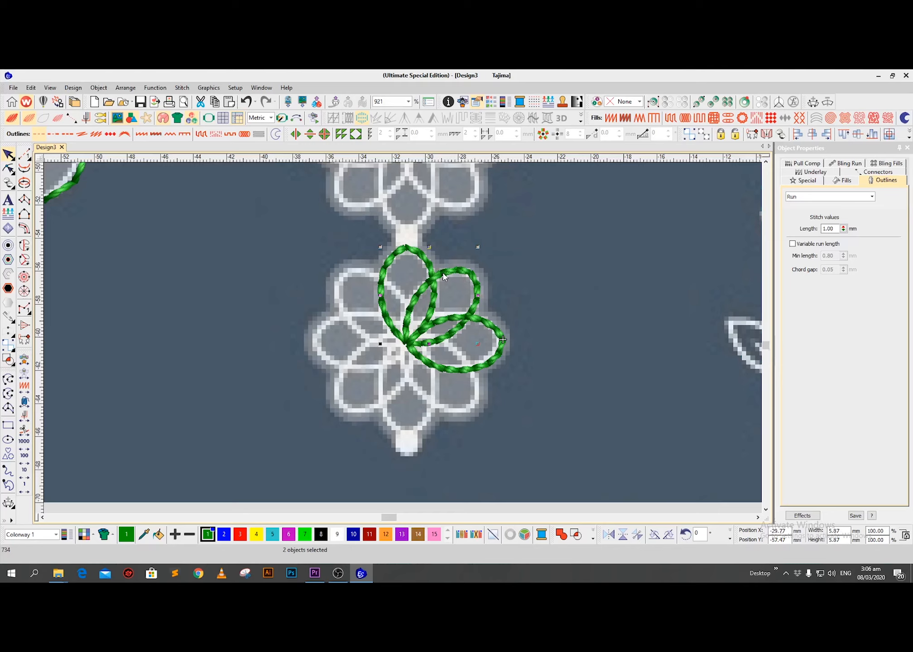
{"action": "left_click_drag", "start_coordinate": [444, 278], "coordinate": [433, 395]}
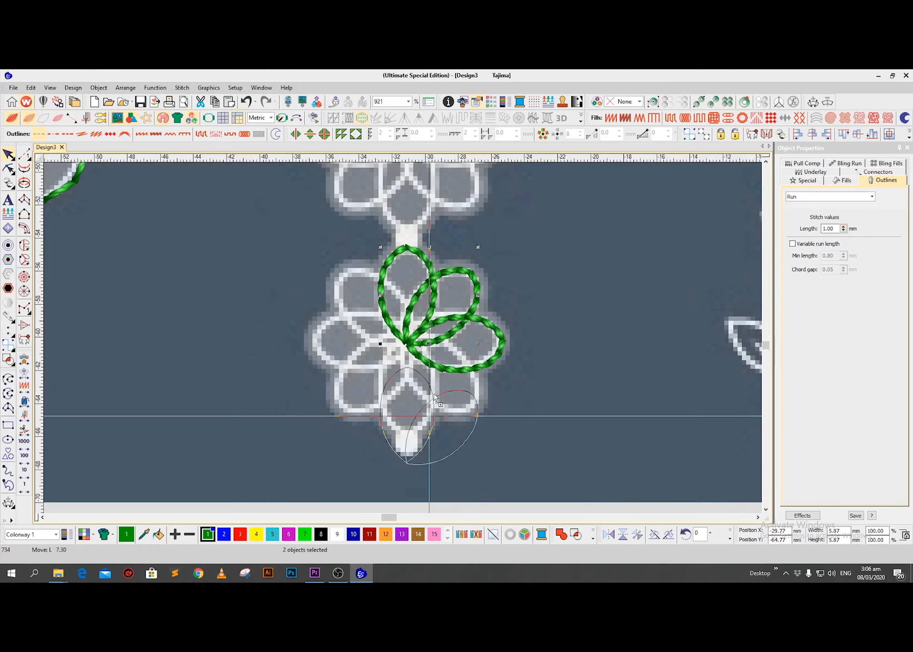
{"action": "left_click_drag", "start_coordinate": [434, 395], "coordinate": [434, 393]}
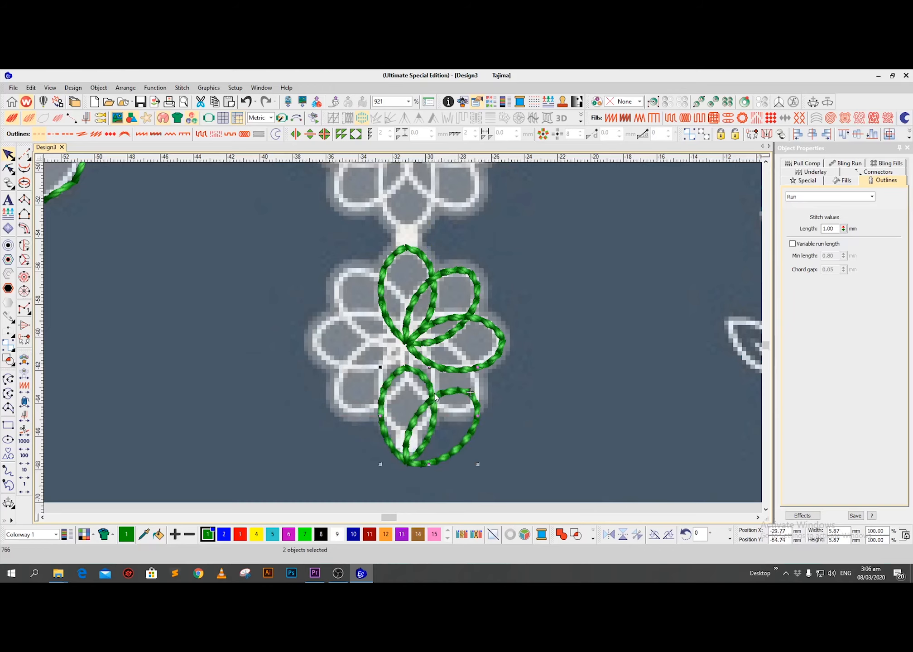
- Mirror the two copied petals vertically and move them up so their tips meet at the flower's center
{"action": "left_click", "coordinate": [555, 432]}
{"action": "scroll", "coordinate": [504, 411], "scroll_direction": "down", "scroll_amount": 3}
{"action": "left_click_drag", "start_coordinate": [483, 416], "coordinate": [343, 292]}
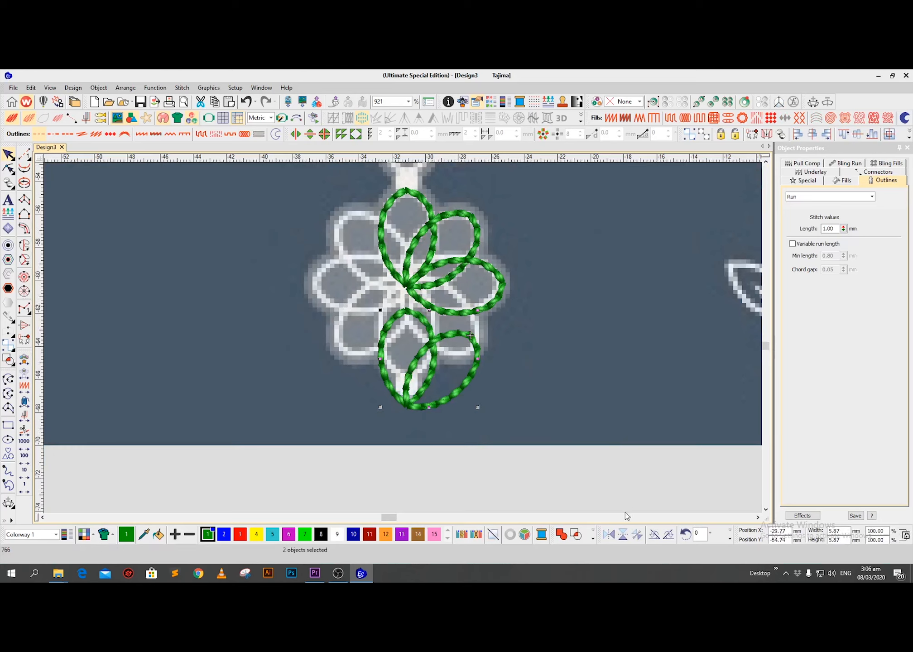
{"action": "left_click", "coordinate": [625, 538]}
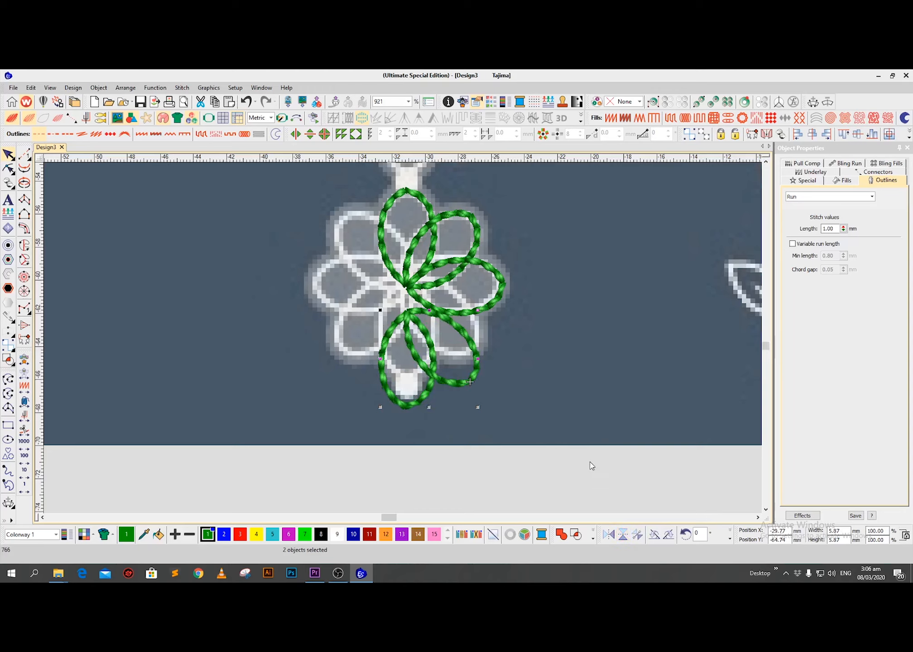
{"action": "left_click_drag", "start_coordinate": [470, 382], "coordinate": [470, 359]}
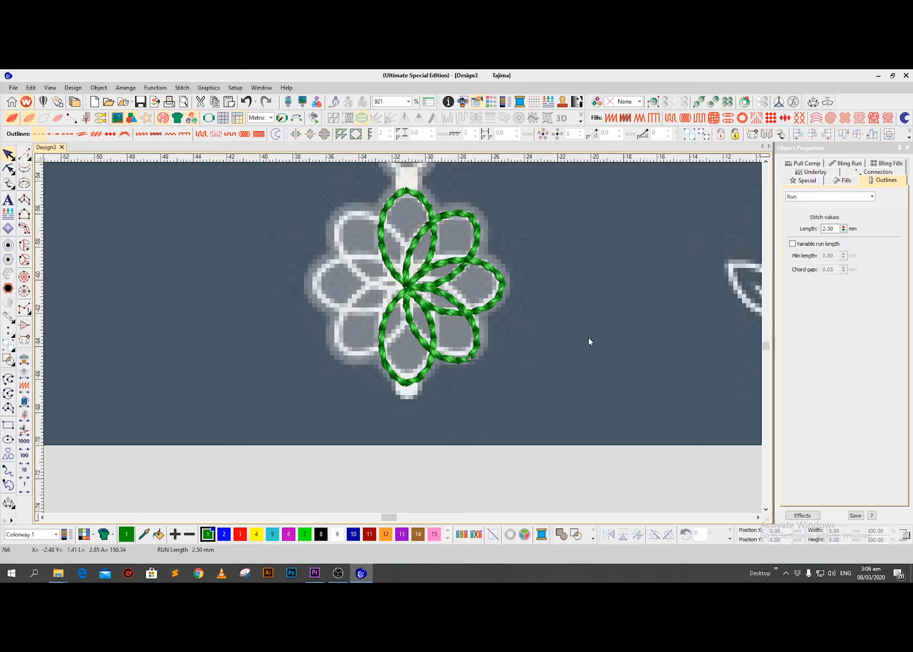
- Hide the backdrop image and turn off the realistic thread view so the petals show as thin stitch lines
{"action": "left_click", "coordinate": [389, 310]}
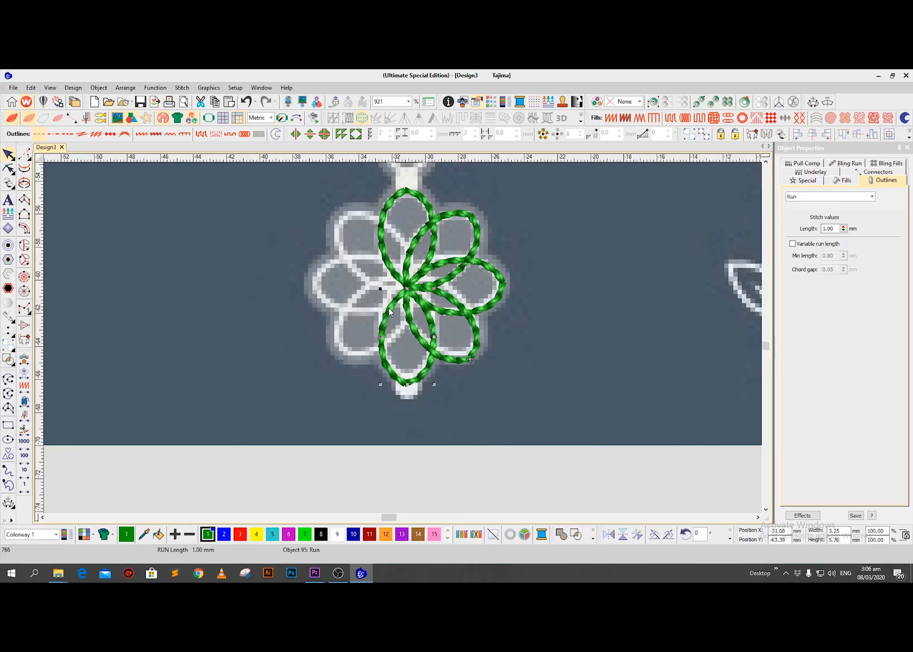
{"action": "left_click", "coordinate": [381, 247]}
{"action": "left_click_drag", "start_coordinate": [538, 187], "coordinate": [398, 378]}
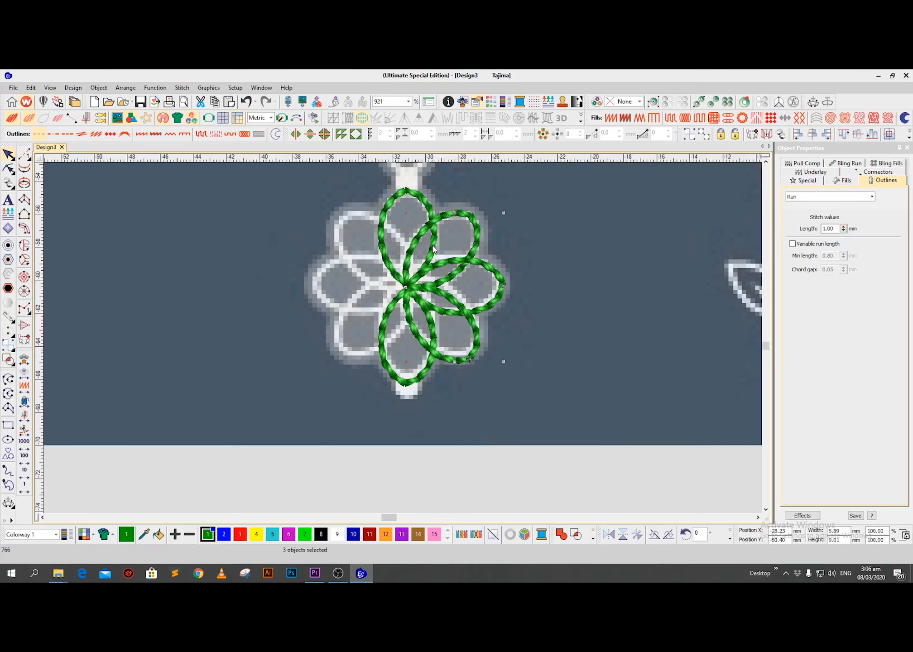
{"action": "key", "text": "d"}
{"action": "left_click", "coordinate": [574, 249]}
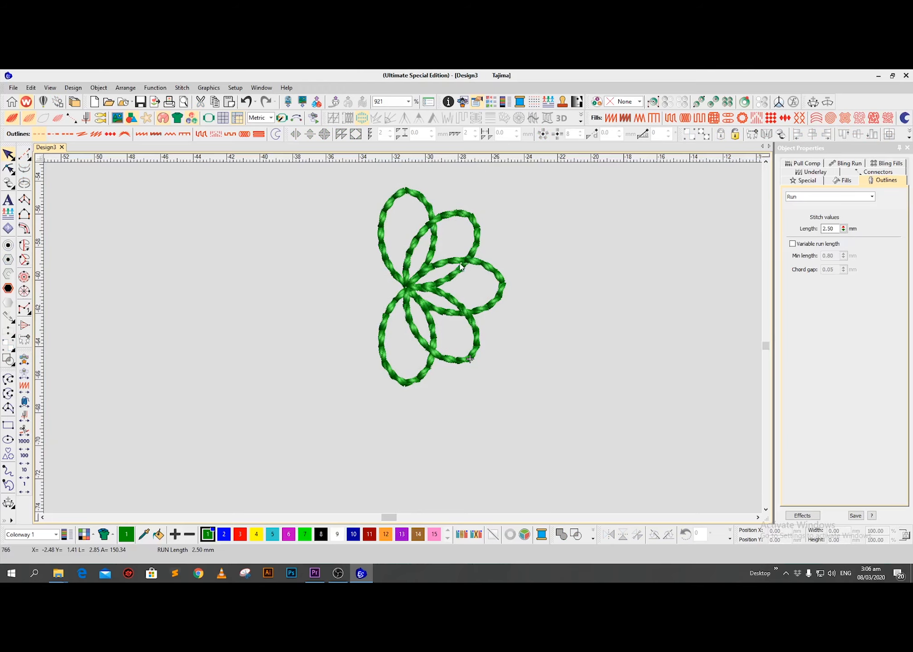
{"action": "key", "text": "t"}
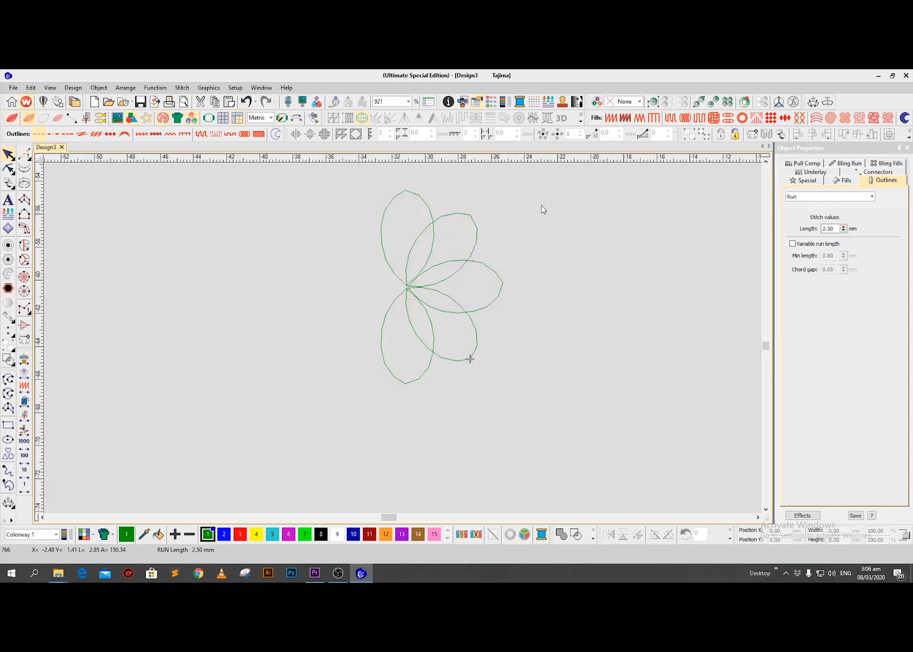
- Copy the three right-hand petals together, placing the copies about 6.5 mm straight left of the originals
{"action": "left_click_drag", "start_coordinate": [542, 194], "coordinate": [397, 383]}
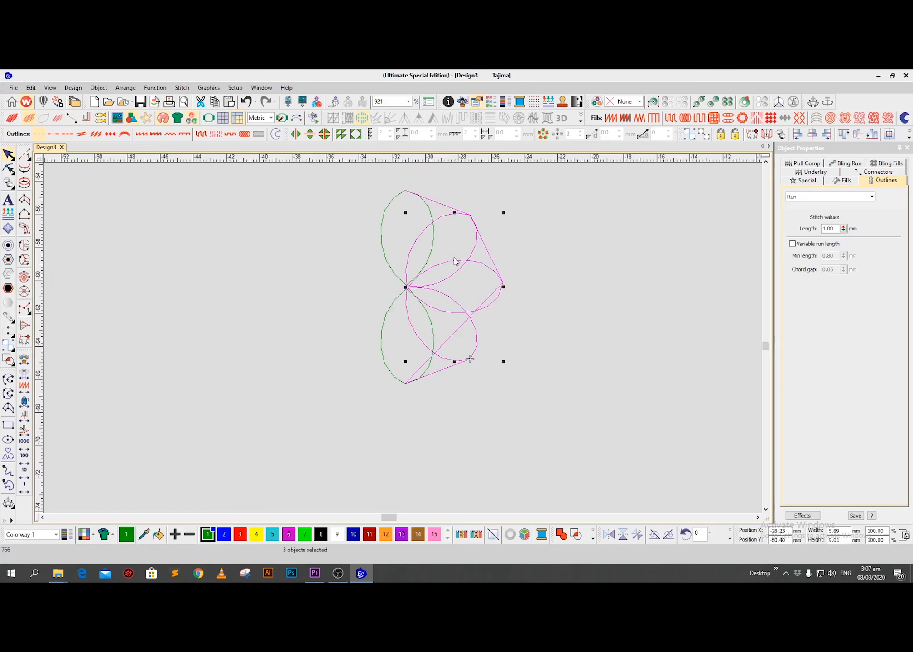
{"action": "left_click_drag", "start_coordinate": [452, 265], "coordinate": [502, 261]}
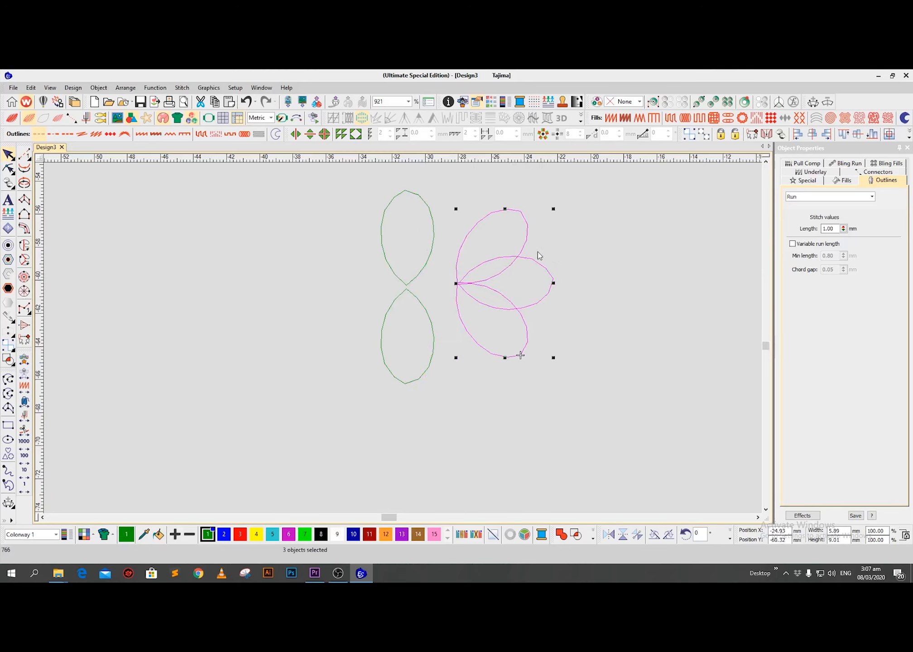
{"action": "key", "text": "ctrl+z"}
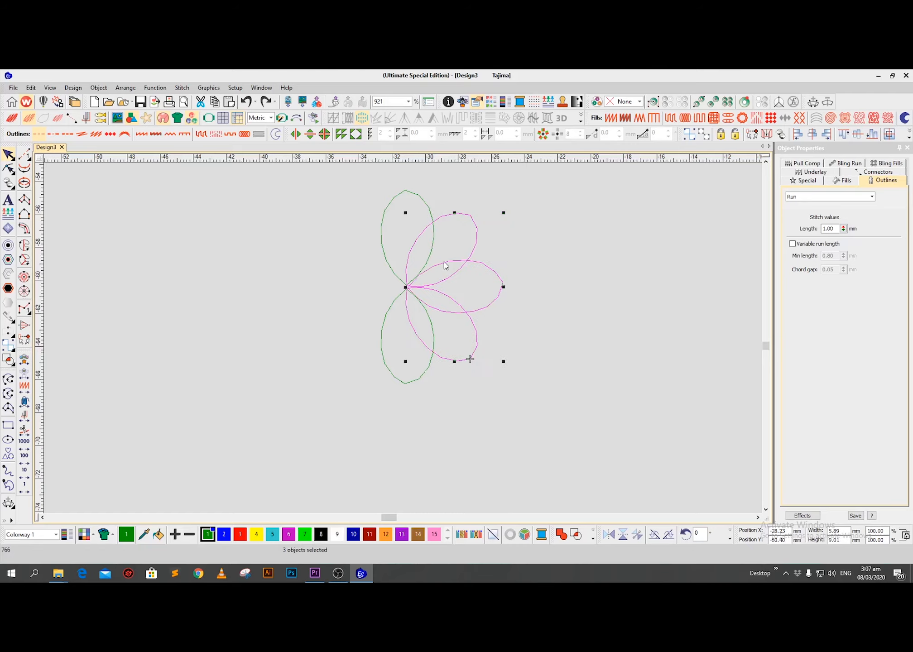
{"action": "left_click_drag", "start_coordinate": [444, 267], "coordinate": [335, 265]}
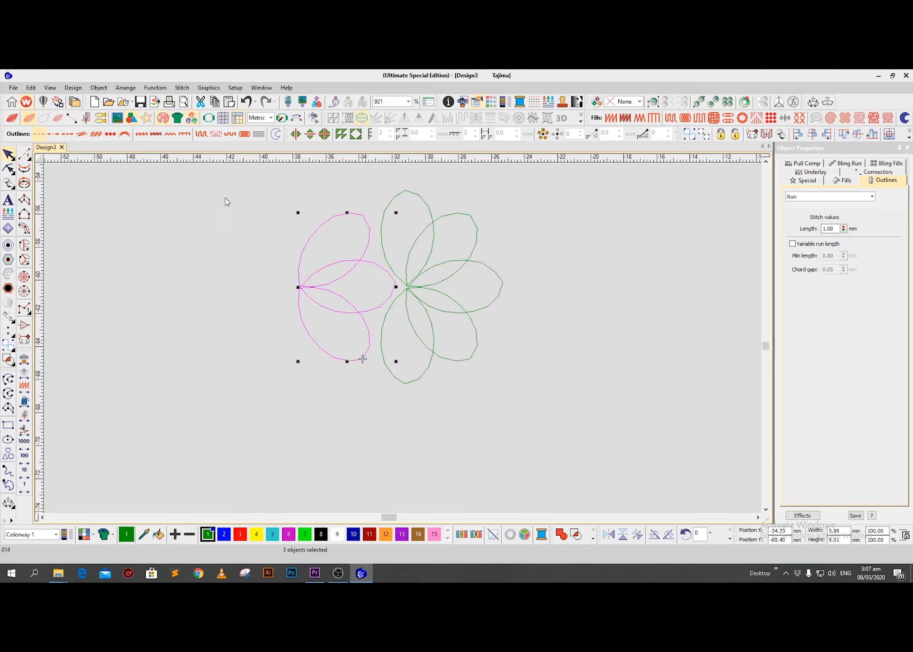
{"action": "left_click_drag", "start_coordinate": [263, 204], "coordinate": [407, 371]}
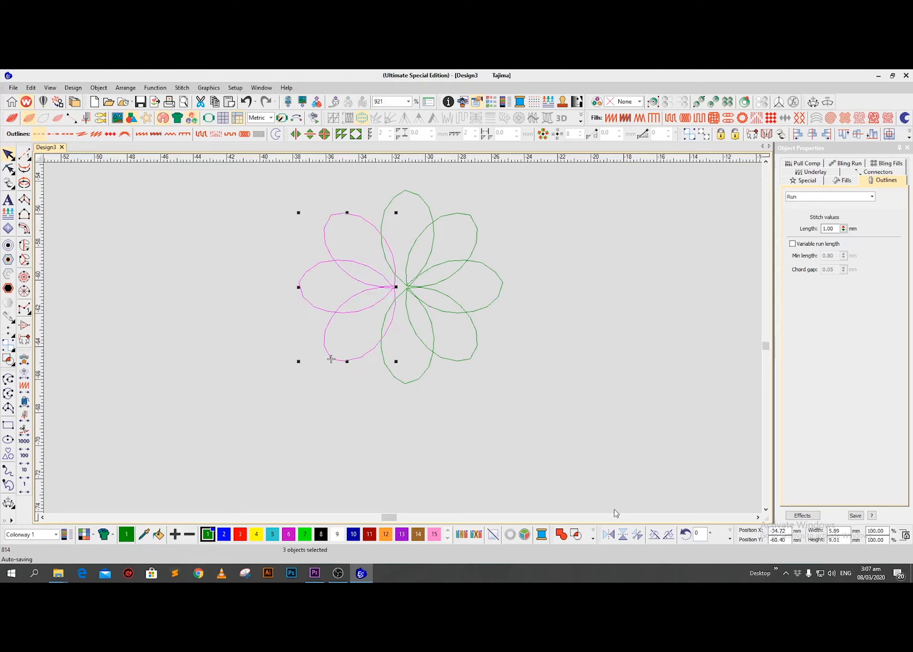
- Mirror the three copied petals horizontally and move them right so their tips meet at the flower's center
{"action": "left_click", "coordinate": [608, 536]}
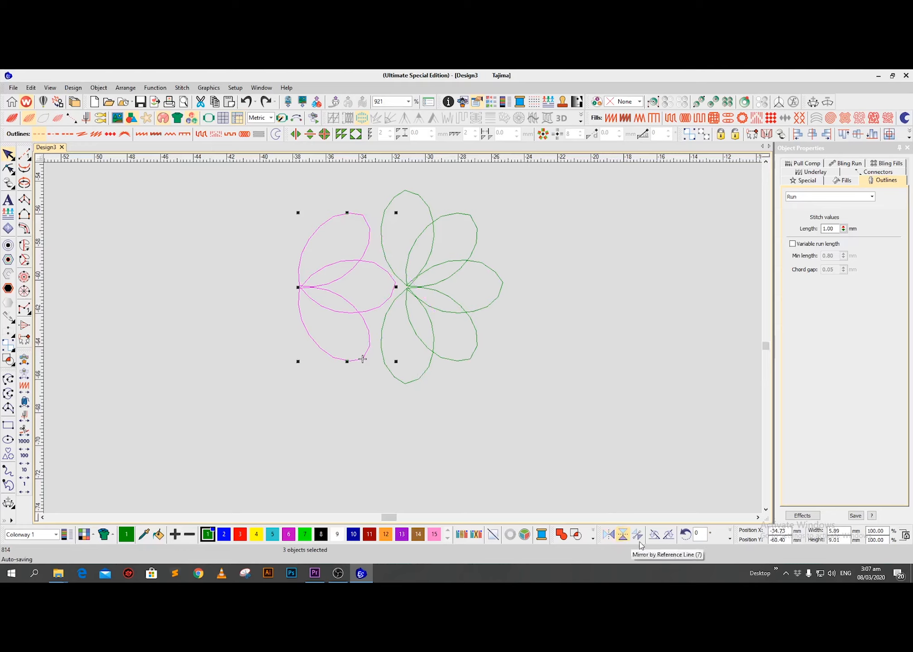
{"action": "left_click", "coordinate": [608, 535]}
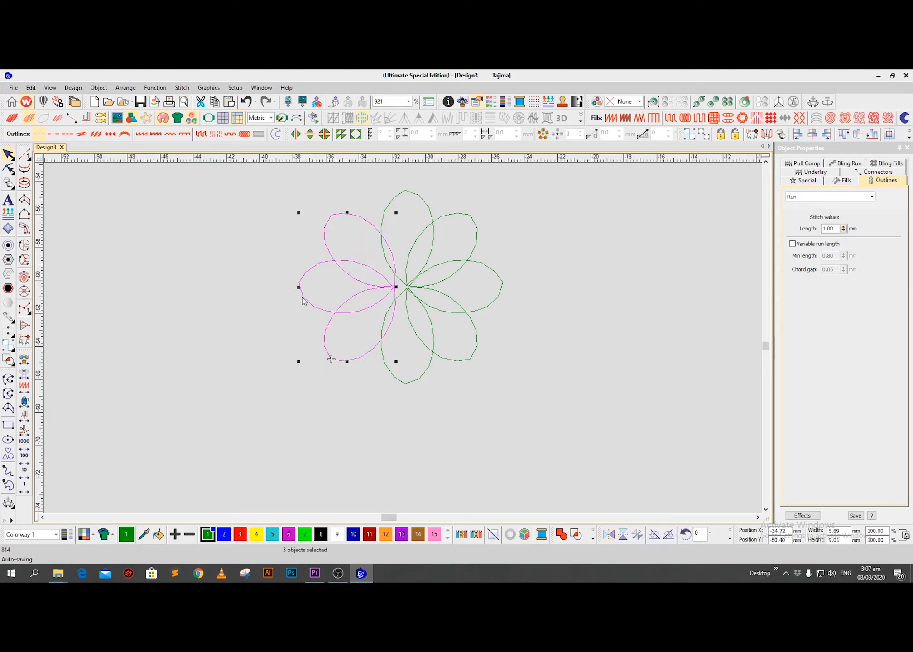
{"action": "left_click_drag", "start_coordinate": [330, 359], "coordinate": [340, 359]}
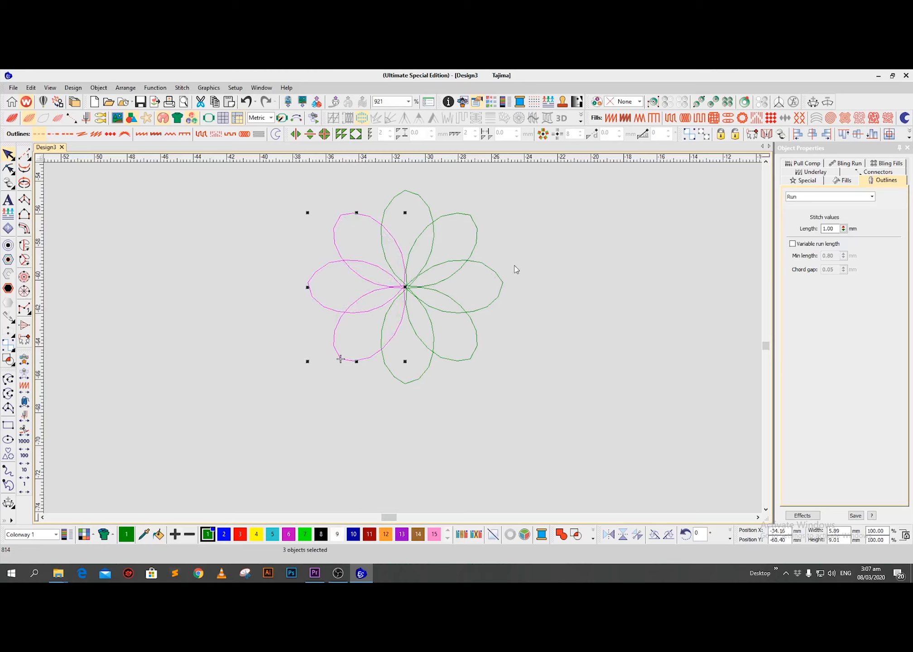
- Restore the realistic thread view and the backdrop, and group all eight petals into one flower
{"action": "left_click", "coordinate": [555, 260]}
{"action": "key", "text": "t"}
{"action": "key", "text": "d"}
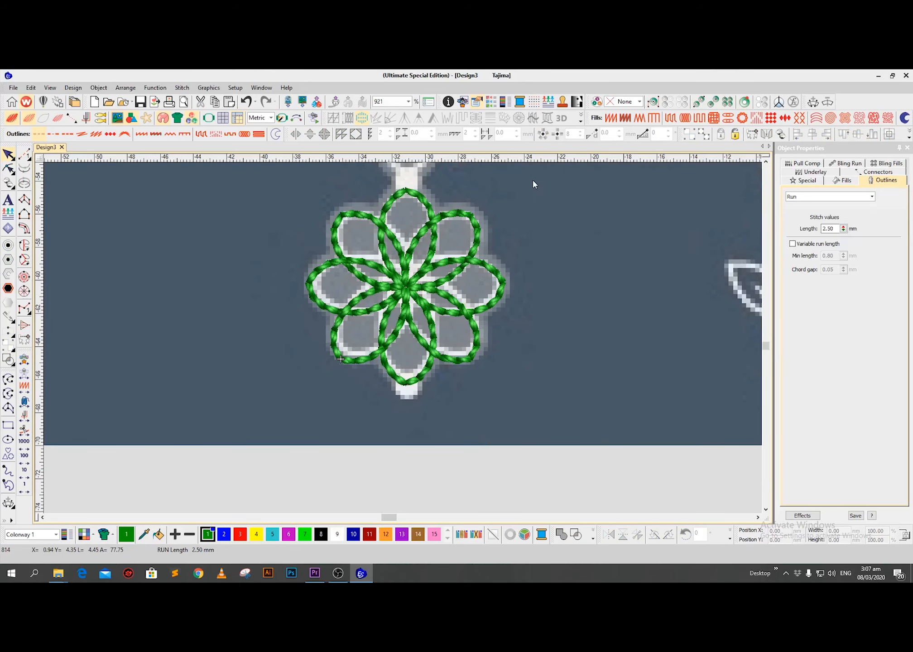
{"action": "left_click_drag", "start_coordinate": [302, 402], "coordinate": [266, 398]}
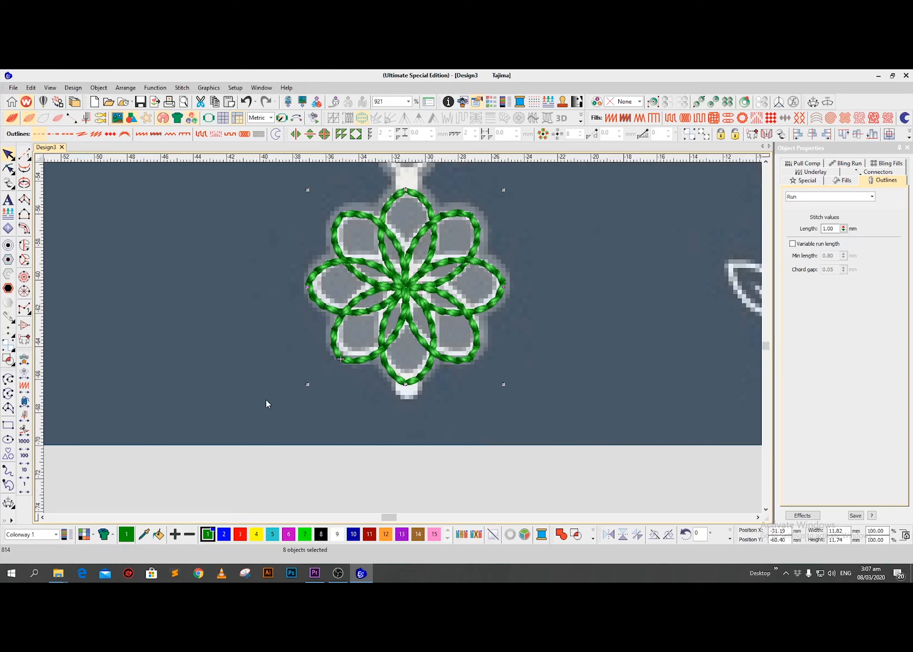
{"action": "key", "text": "ctrl+g"}
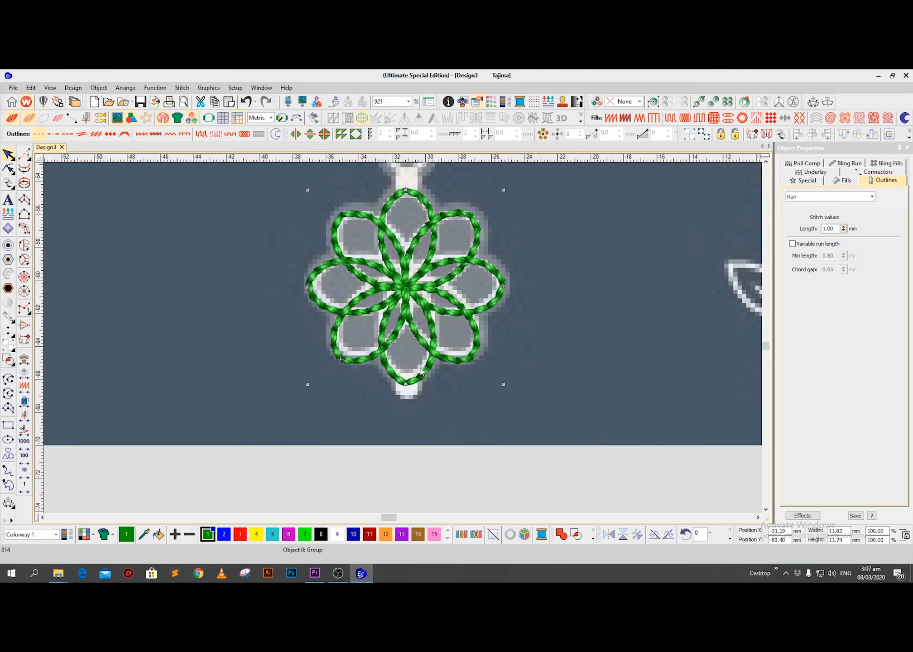
{"action": "left_click", "coordinate": [580, 314]}
- Try to copy the grouped flower onto the next backdrop flower directly above it
{"action": "scroll", "coordinate": [615, 370], "scroll_direction": "up", "scroll_amount": 3}
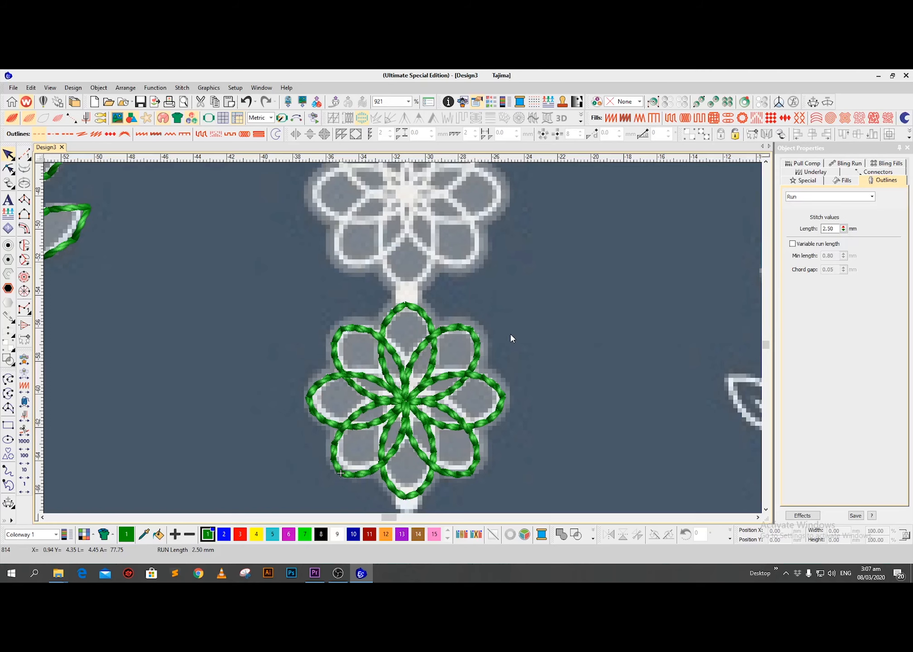
{"action": "key", "text": "shift+z"}
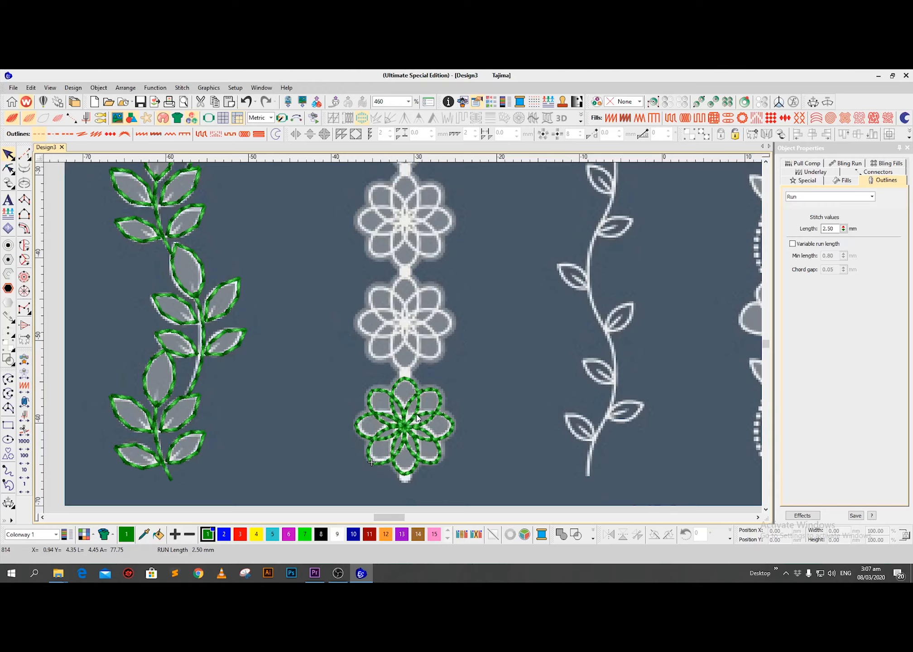
{"action": "left_click", "coordinate": [405, 424]}
{"action": "left_click_drag", "start_coordinate": [407, 433], "coordinate": [406, 329]}
{"action": "left_click", "coordinate": [552, 336]}
- Try copying the second flower onto the third backdrop flower, and undo both flower copies so only the bottom one remains
{"action": "scroll", "coordinate": [479, 353], "scroll_direction": "down", "scroll_amount": 1}
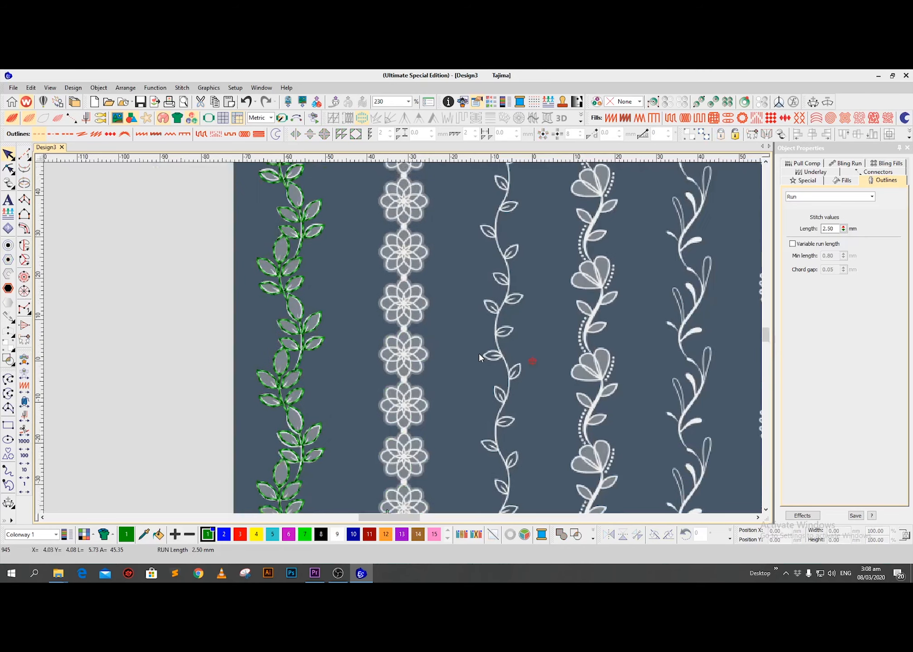
{"action": "scroll", "coordinate": [478, 353], "scroll_direction": "down", "scroll_amount": 1}
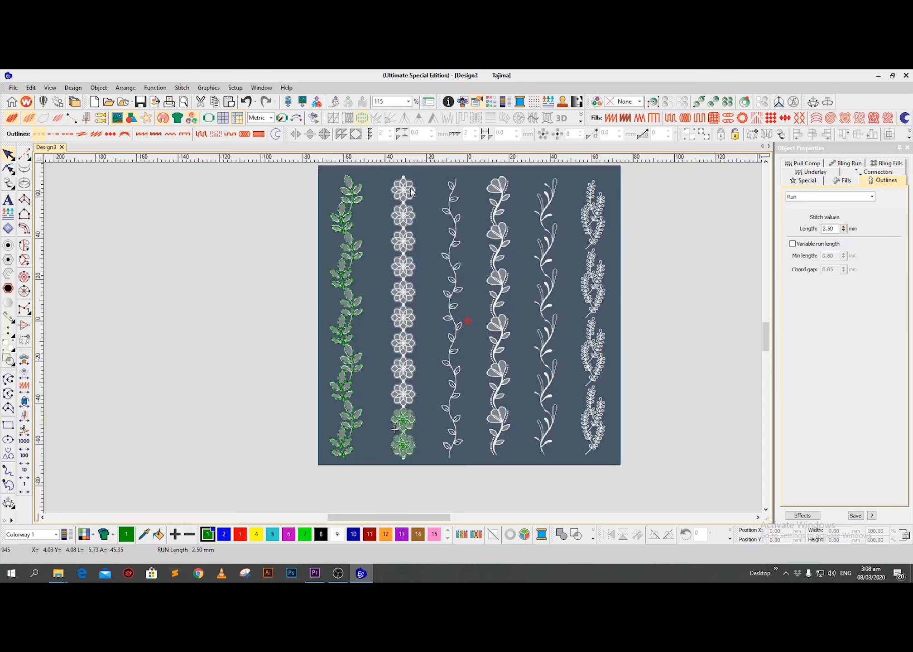
{"action": "scroll", "coordinate": [496, 387], "scroll_direction": "up", "scroll_amount": 1}
{"action": "scroll", "coordinate": [467, 367], "scroll_direction": "up", "scroll_amount": 1}
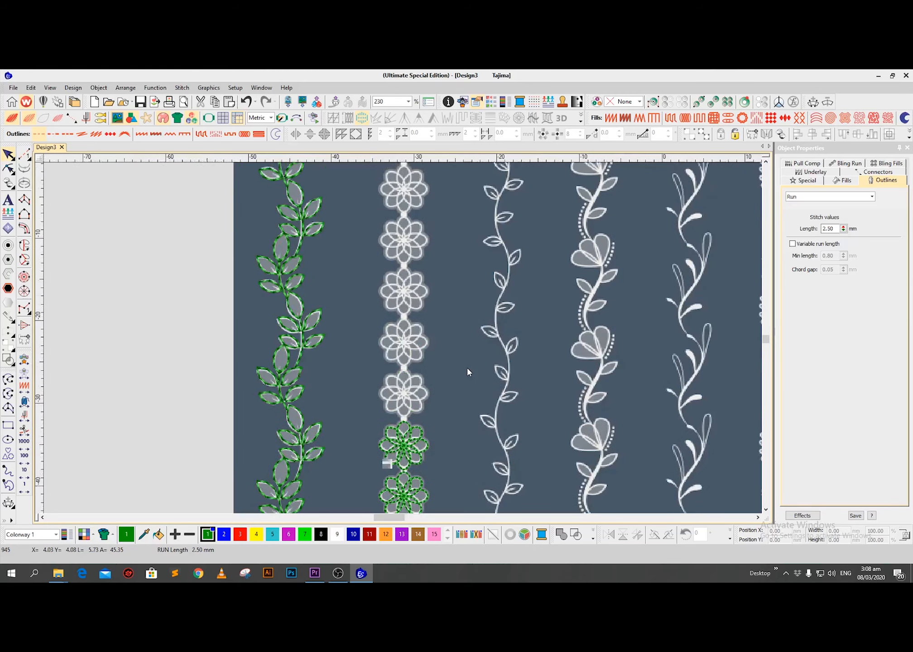
{"action": "scroll", "coordinate": [403, 329], "scroll_direction": "up", "scroll_amount": 1}
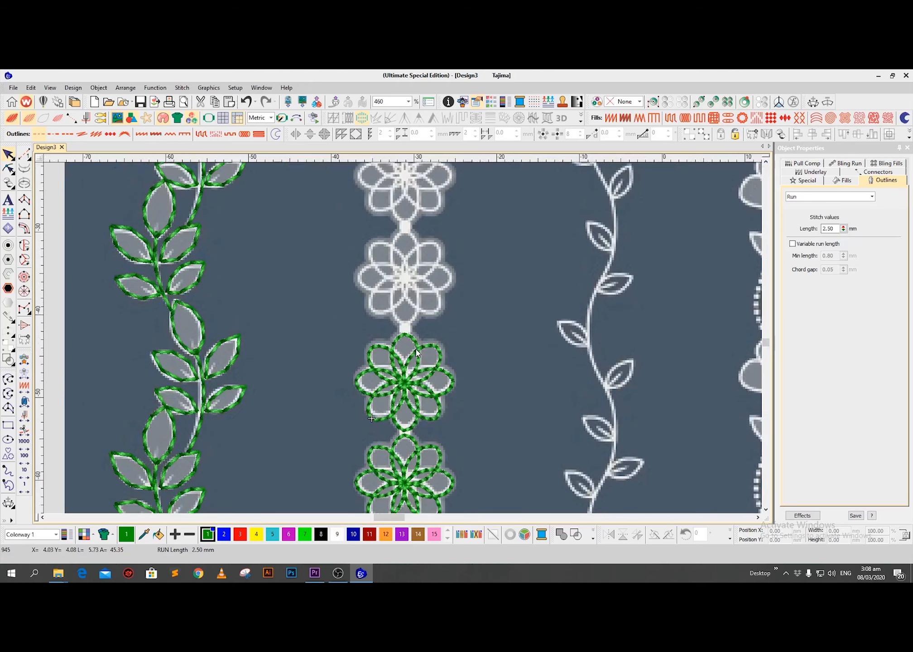
{"action": "key", "text": "shift+z"}
{"action": "scroll", "coordinate": [416, 352], "scroll_direction": "up", "scroll_amount": 1}
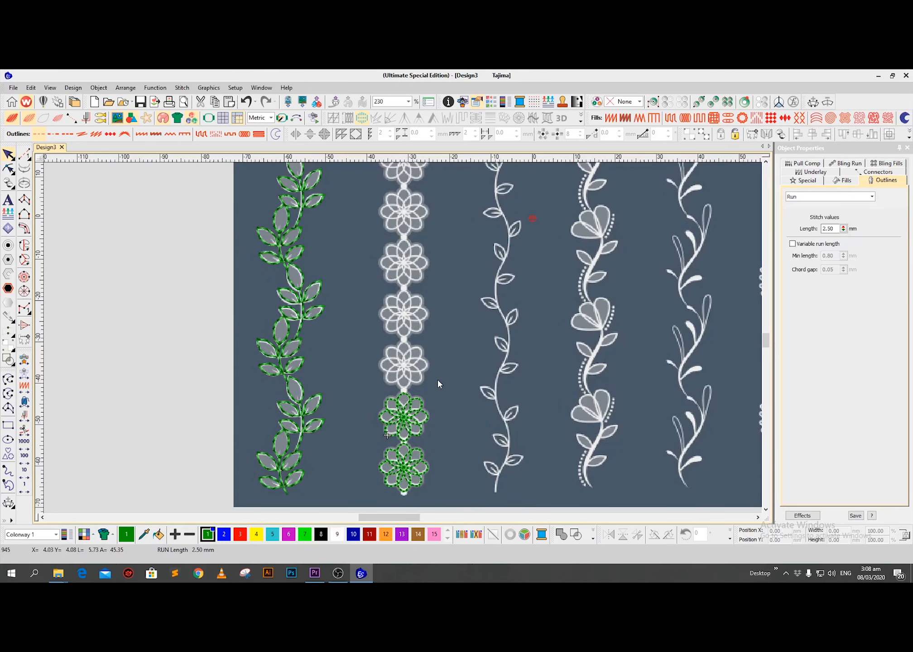
{"action": "left_click", "coordinate": [409, 415]}
{"action": "left_click_drag", "start_coordinate": [409, 414], "coordinate": [404, 365]}
{"action": "key", "text": "ctrl+z"}
{"action": "key", "text": "ctrl+z"}
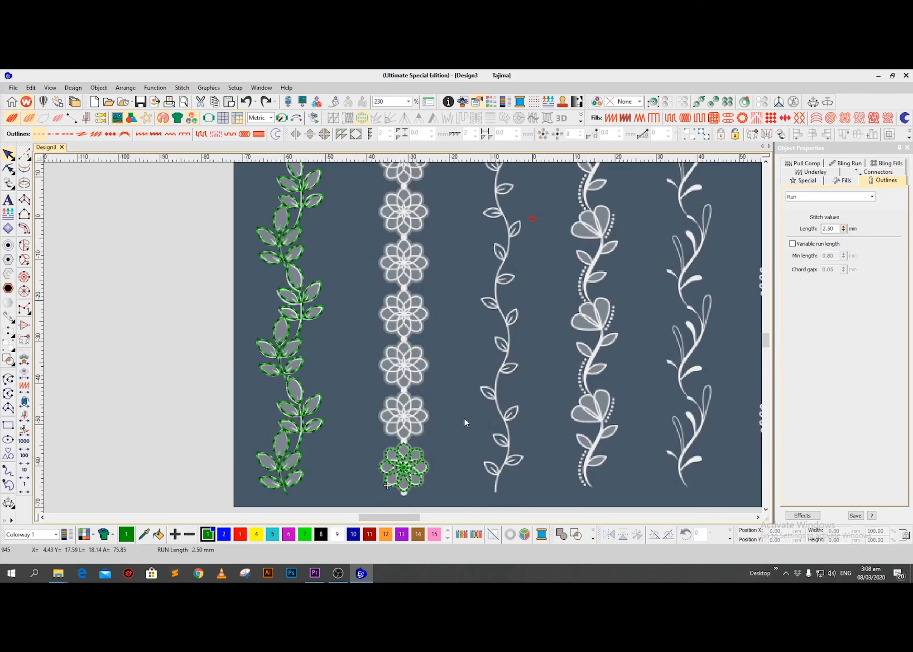
- Start the Reflect command on the grouped bottom flower and set it to 1 column
{"action": "scroll", "coordinate": [454, 436], "scroll_direction": "up", "scroll_amount": 5}
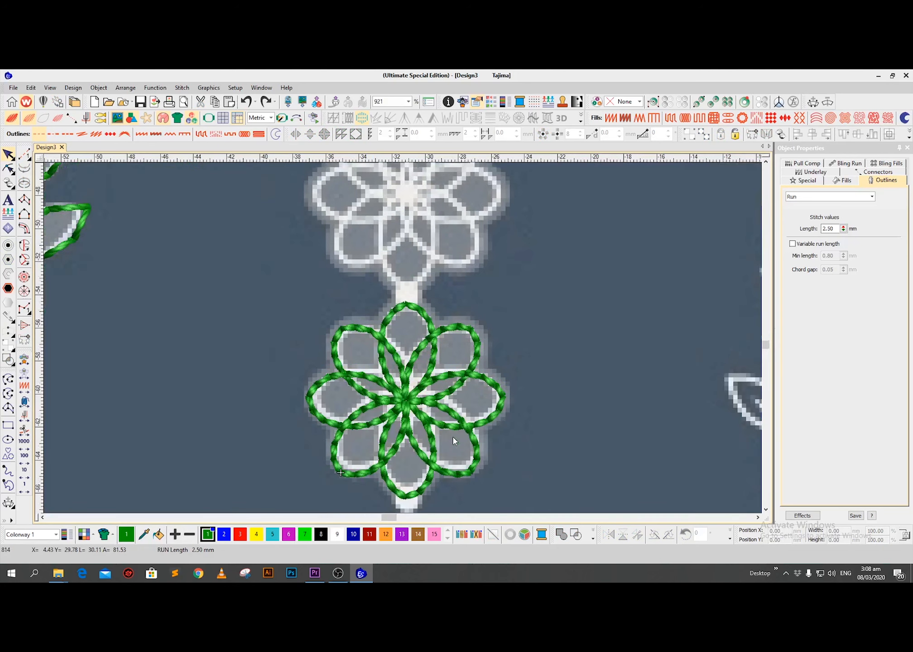
{"action": "left_click", "coordinate": [408, 401]}
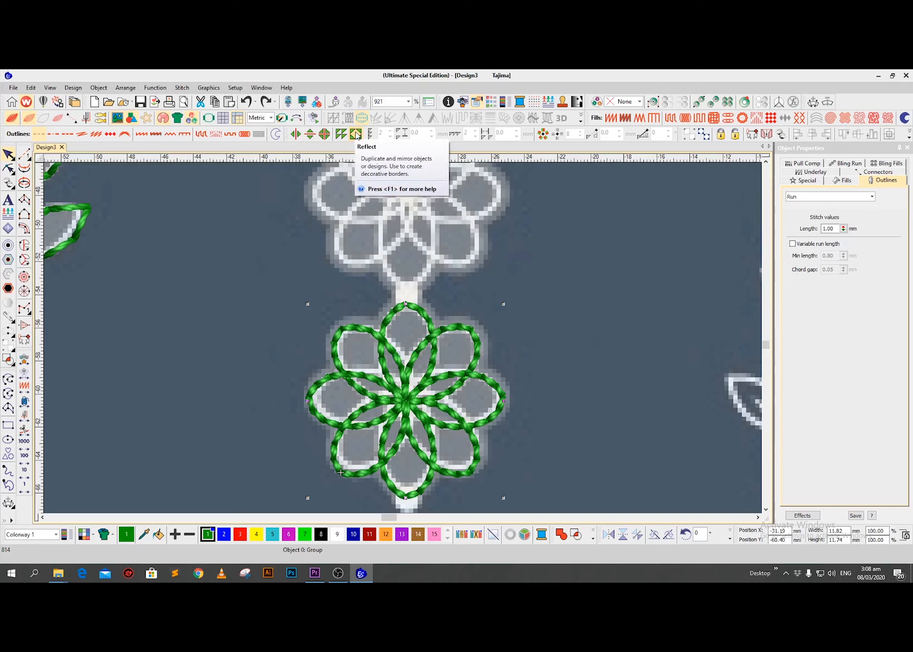
{"action": "left_click", "coordinate": [356, 134]}
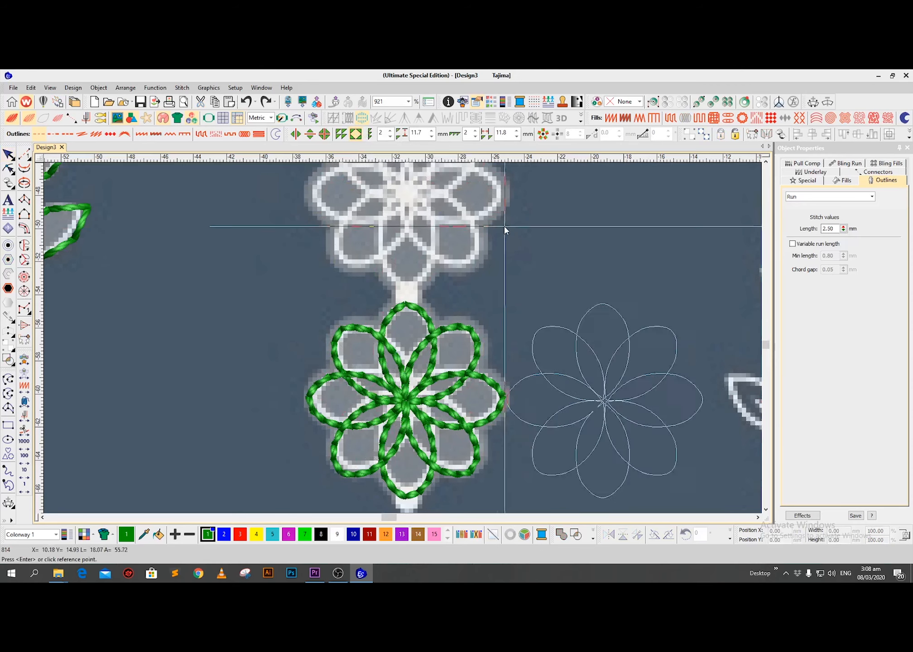
{"action": "scroll", "coordinate": [474, 237], "scroll_direction": "down", "scroll_amount": 1}
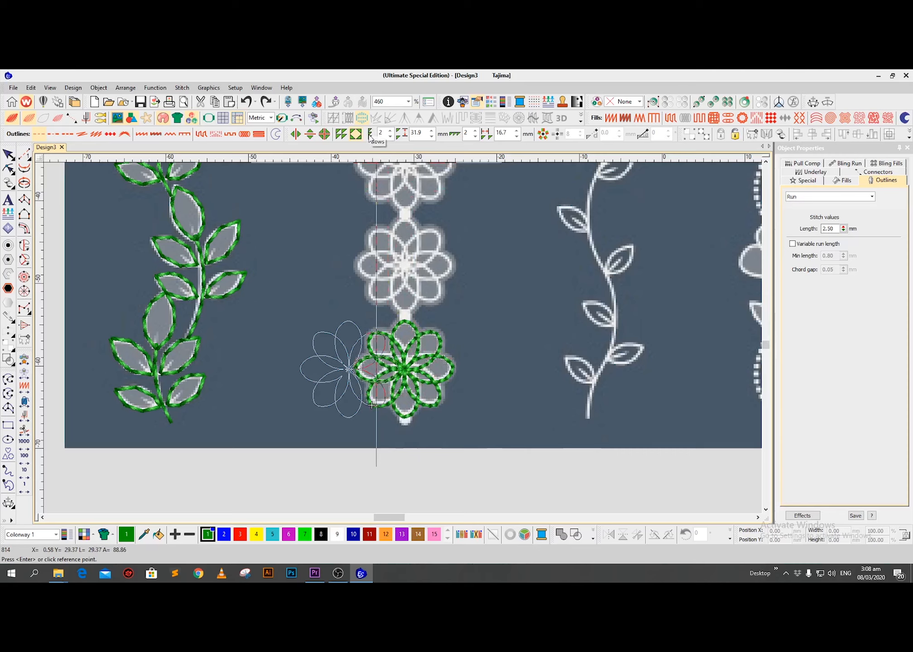
{"action": "left_click", "coordinate": [475, 137]}
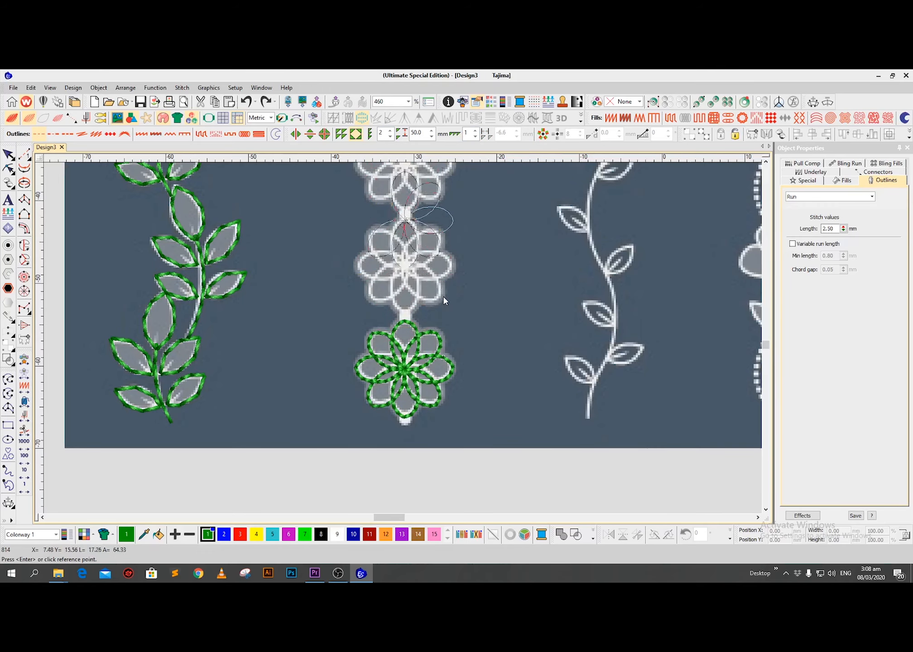
- Set the Reflect repeat to 10 rows for the bottom flower, keeping a single column
{"action": "key", "text": "shift+z"}
{"action": "key", "text": "shift+z"}
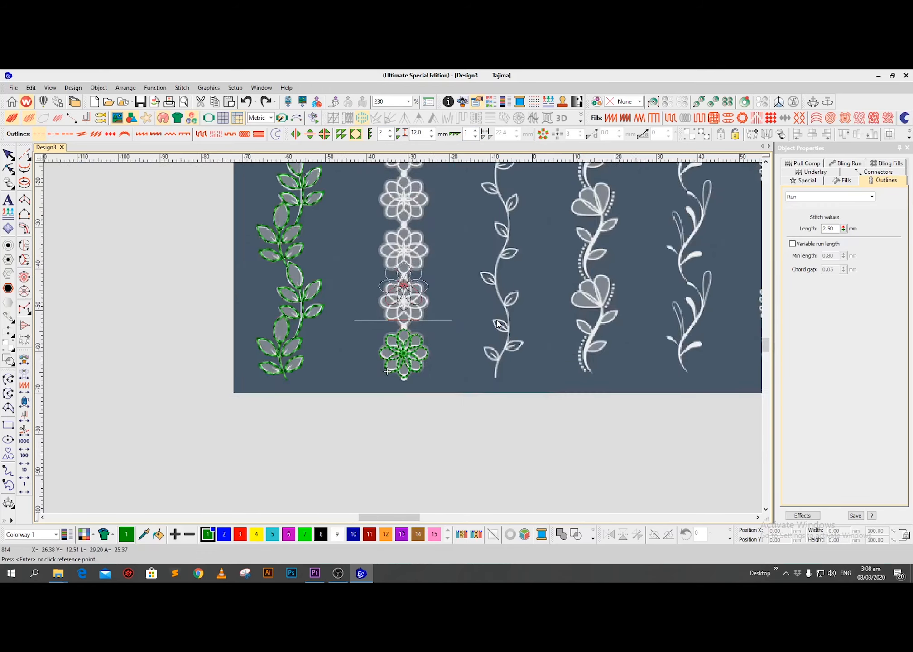
{"action": "scroll", "coordinate": [471, 331], "scroll_direction": "up", "scroll_amount": 2}
{"action": "key", "text": "z"}
{"action": "key", "text": "shift+z"}
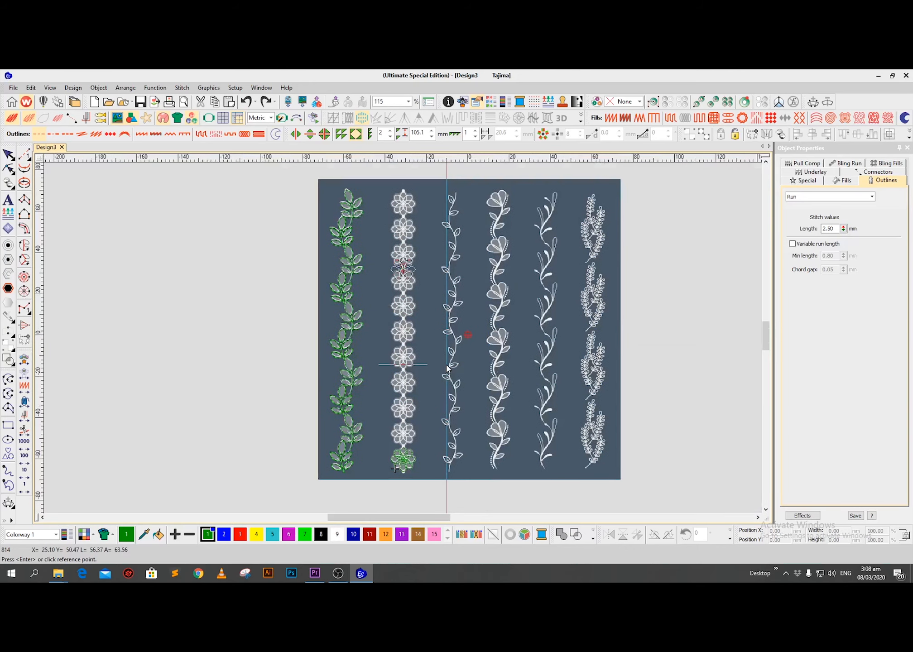
{"action": "key", "text": "z"}
{"action": "key", "text": "z"}
{"action": "scroll", "coordinate": [448, 330], "scroll_direction": "down", "scroll_amount": 2}
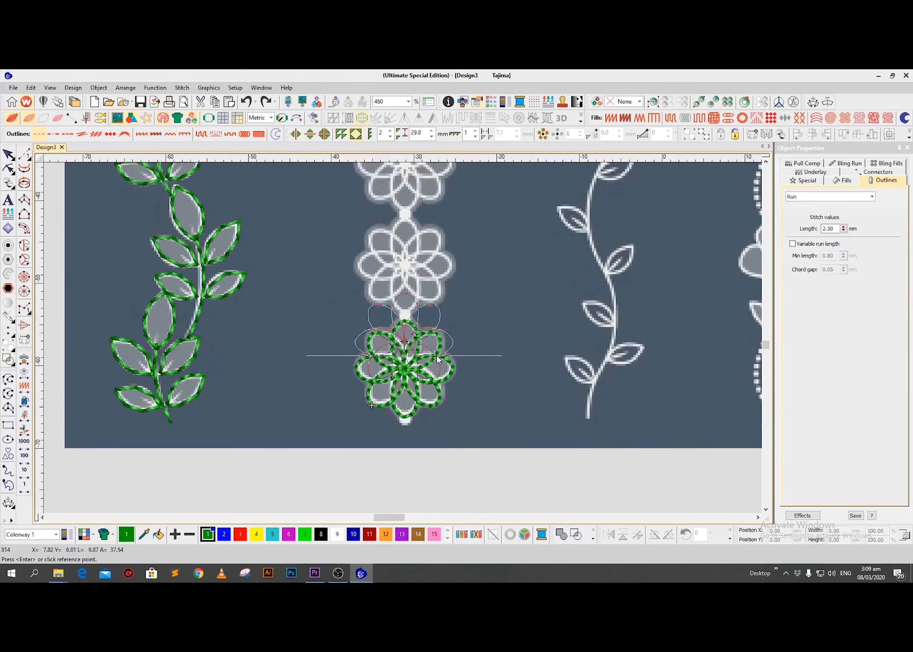
{"action": "left_click", "coordinate": [391, 131]}
{"action": "left_click", "coordinate": [391, 131]}
{"action": "left_click", "coordinate": [391, 130]}
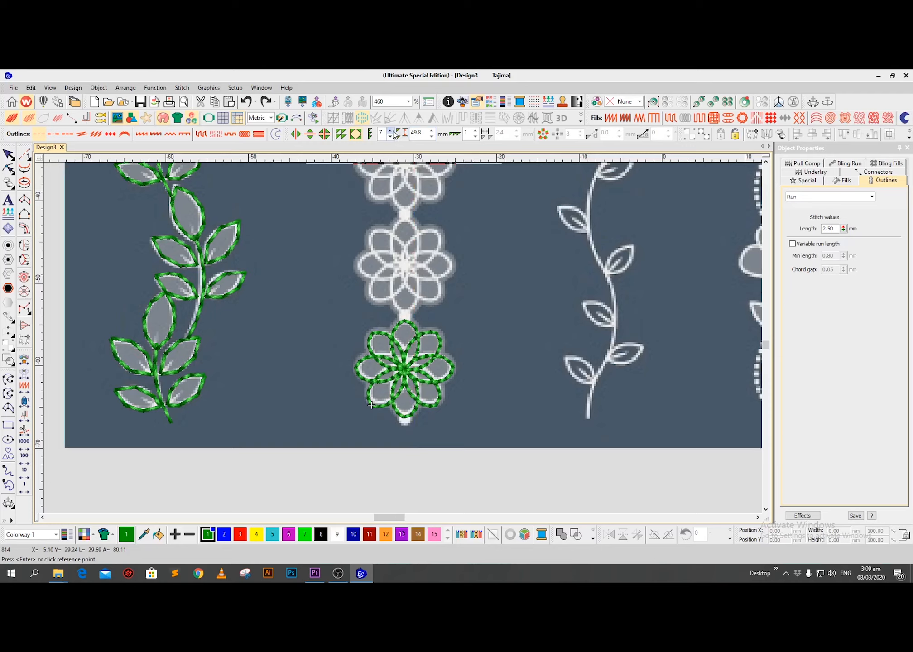
{"action": "left_click", "coordinate": [391, 131]}
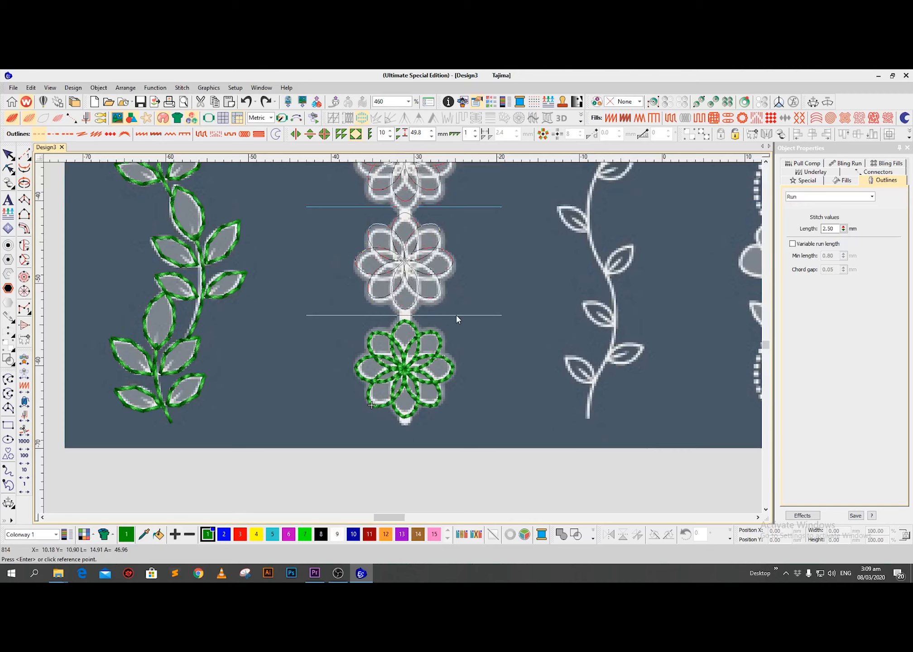
- Examine the spacing of the reflected flower previews along the column with the backdrop hidden, and show the backdrop again
{"action": "key", "text": "0"}
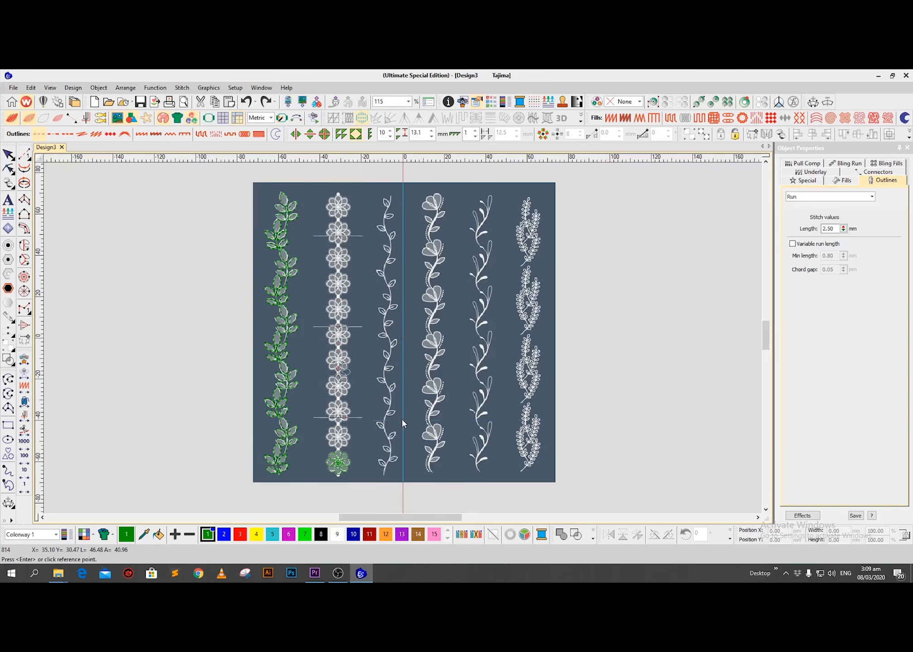
{"action": "key", "text": "d"}
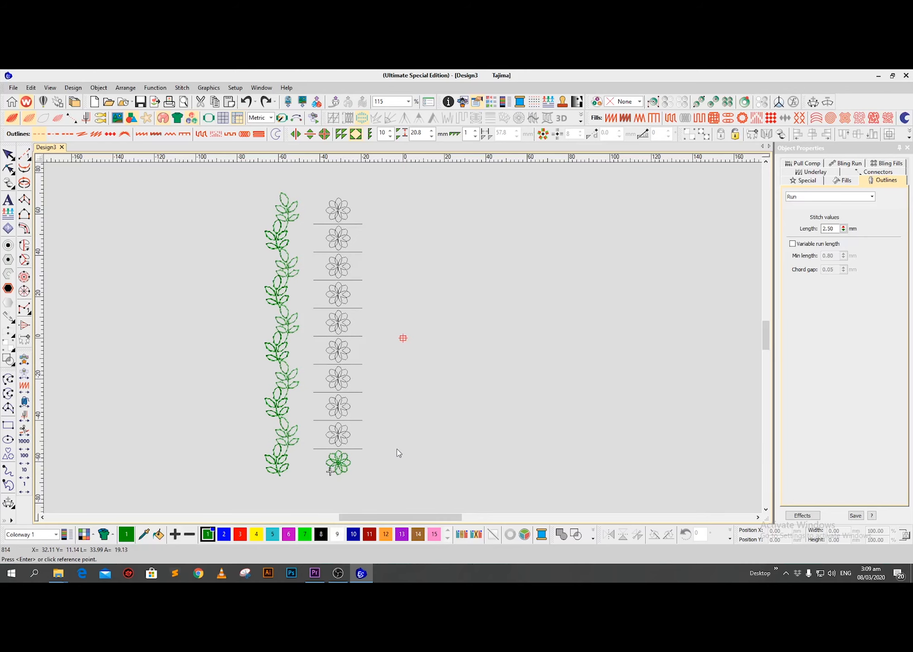
{"action": "key", "text": "d"}
{"action": "key", "text": "z"}
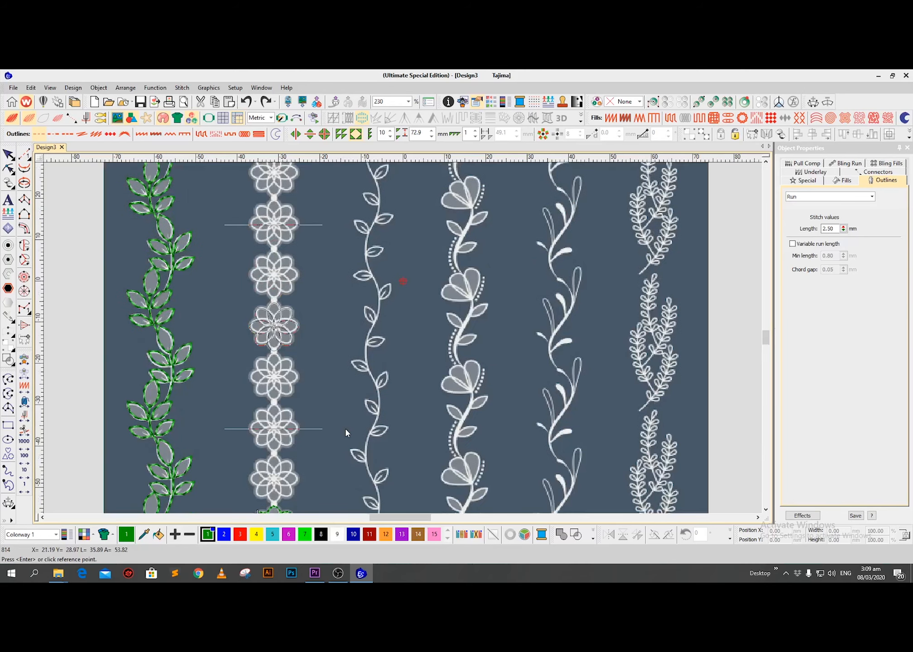
{"action": "key", "text": "z"}
{"action": "scroll", "coordinate": [402, 418], "scroll_direction": "down", "scroll_amount": 2}
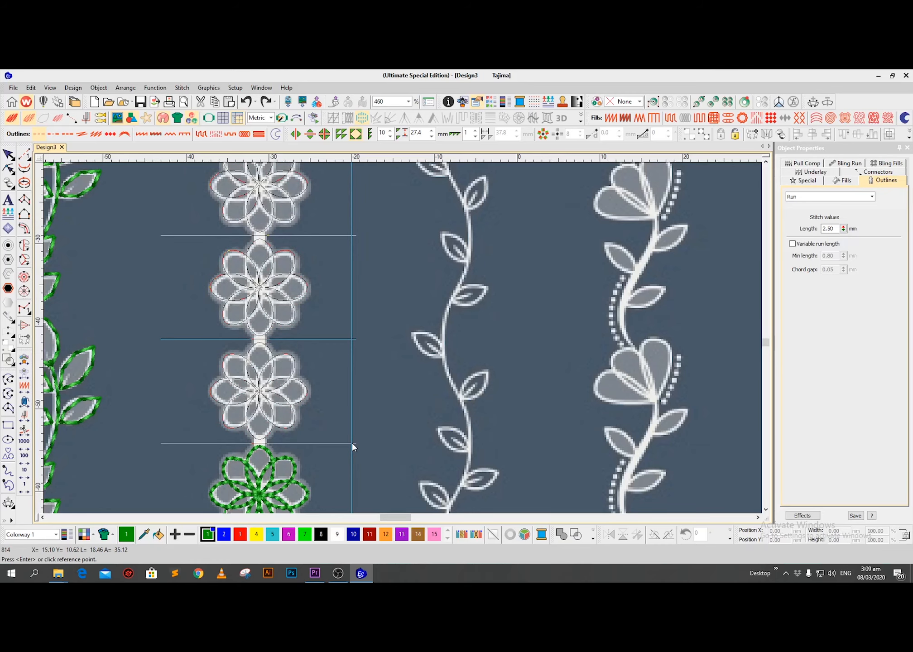
- Place the reflected flowers with the first mirror line at the joint just above the bottom flower, matching the backdrop column
{"action": "key", "text": "0"}
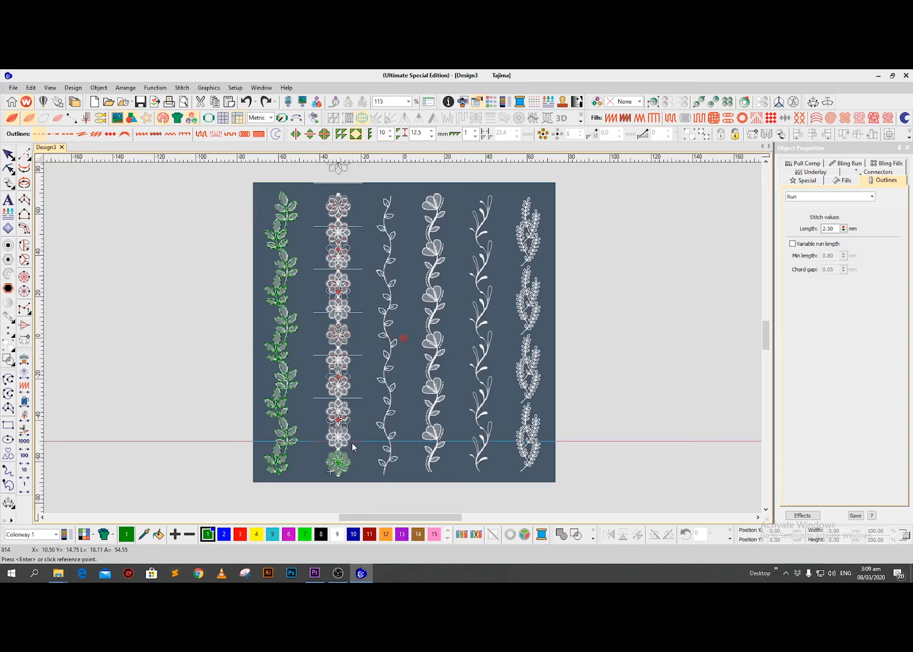
{"action": "key", "text": "z"}
{"action": "key", "text": "z"}
{"action": "key", "text": "Up"}
{"action": "key", "text": "Up"}
{"action": "key", "text": "Right"}
{"action": "key", "text": "Right"}
{"action": "key", "text": "Right"}
{"action": "key", "text": "Left"}
{"action": "key", "text": "Left"}
{"action": "key", "text": "Left"}
{"action": "key", "text": "Left"}
{"action": "key", "text": "Up"}
{"action": "key", "text": "Down"}
{"action": "key", "text": "Down"}
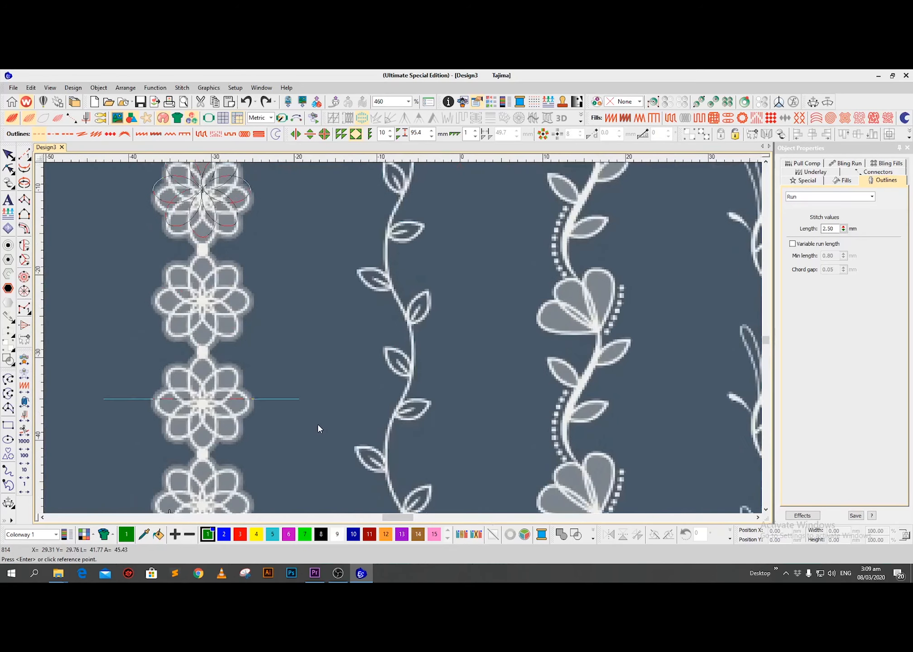
{"action": "key", "text": "Down"}
{"action": "key", "text": "Down"}
{"action": "key", "text": "Down"}
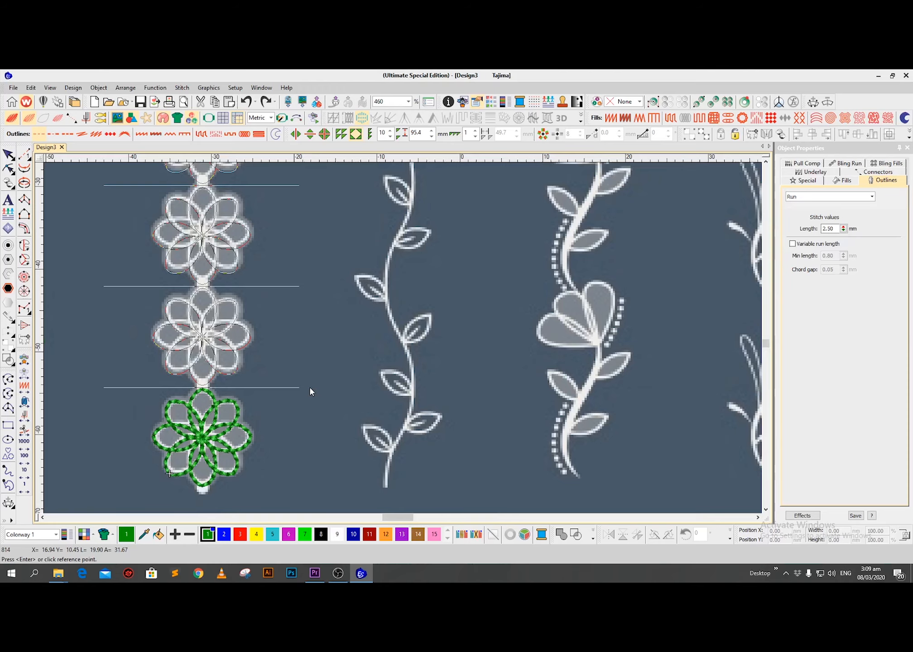
{"action": "left_click", "coordinate": [310, 392]}
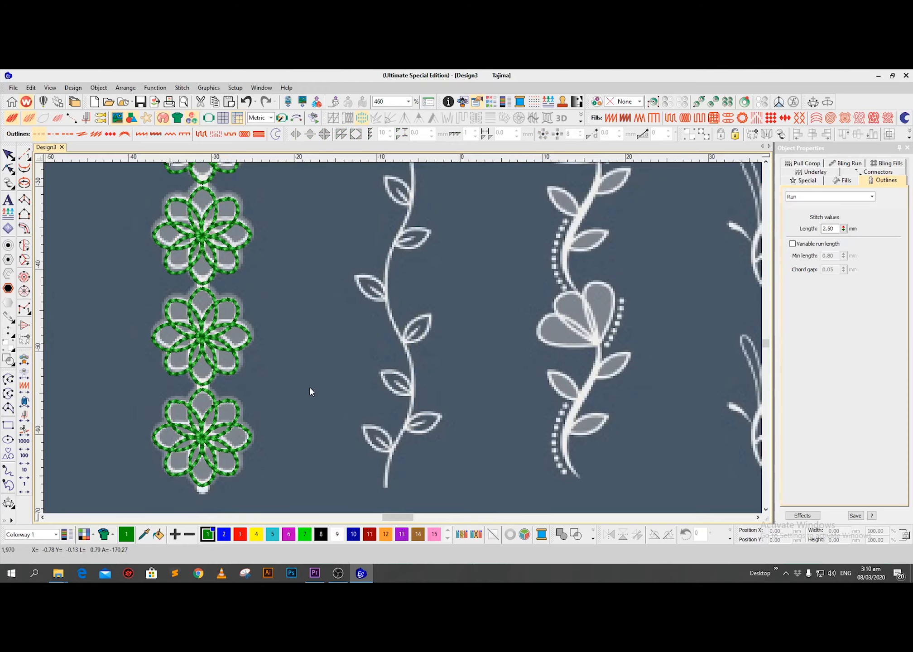
- Copy the topmost stitched flower upward onto the one remaining backdrop flower at the column's upper end, and deselect it
{"action": "key", "text": "0"}
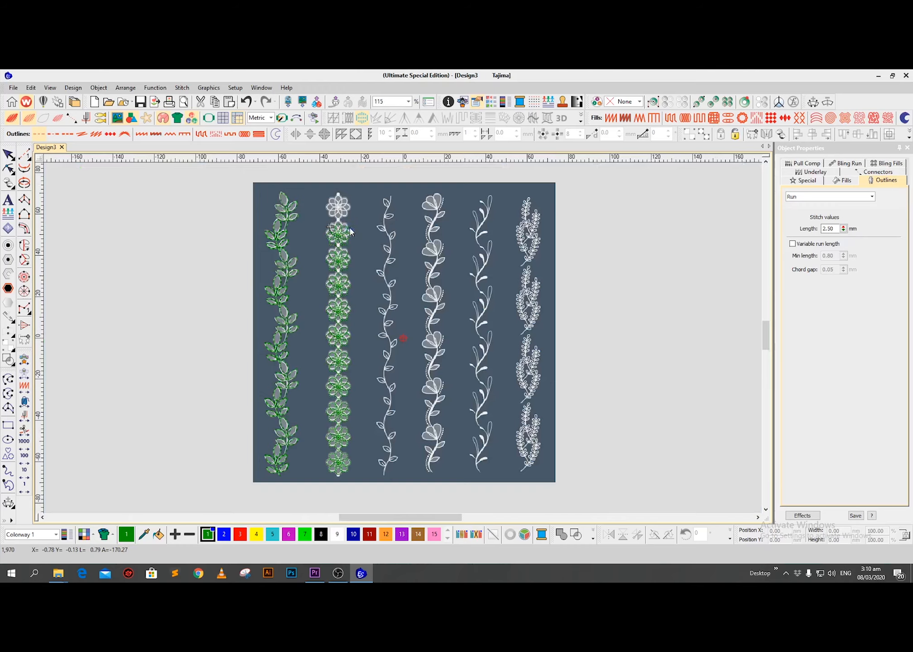
{"action": "key", "text": "z"}
{"action": "scroll", "coordinate": [357, 248], "scroll_direction": "up", "scroll_amount": 3}
{"action": "key", "text": "z"}
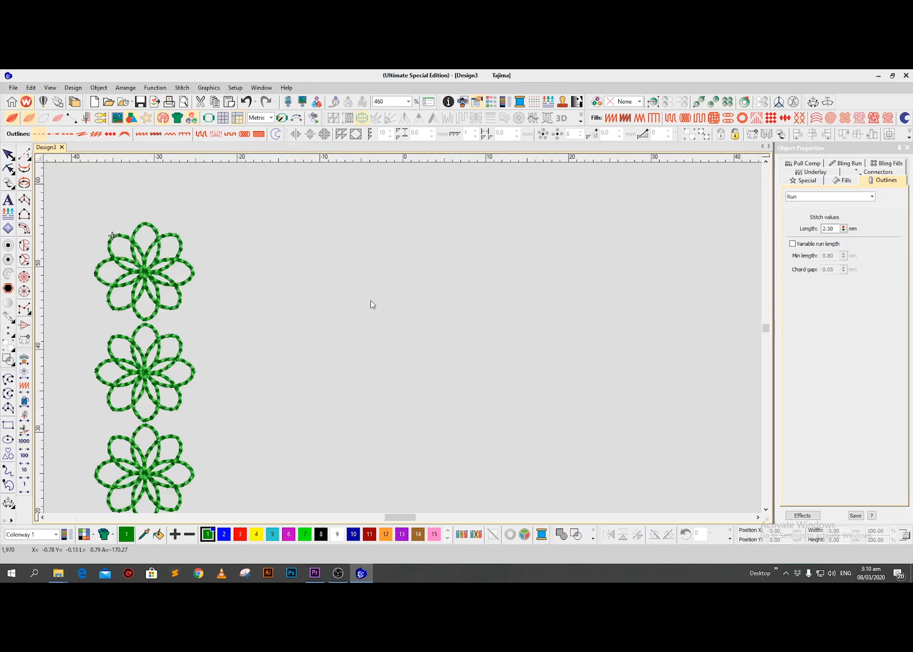
{"action": "scroll", "coordinate": [369, 305], "scroll_direction": "left", "scroll_amount": 3}
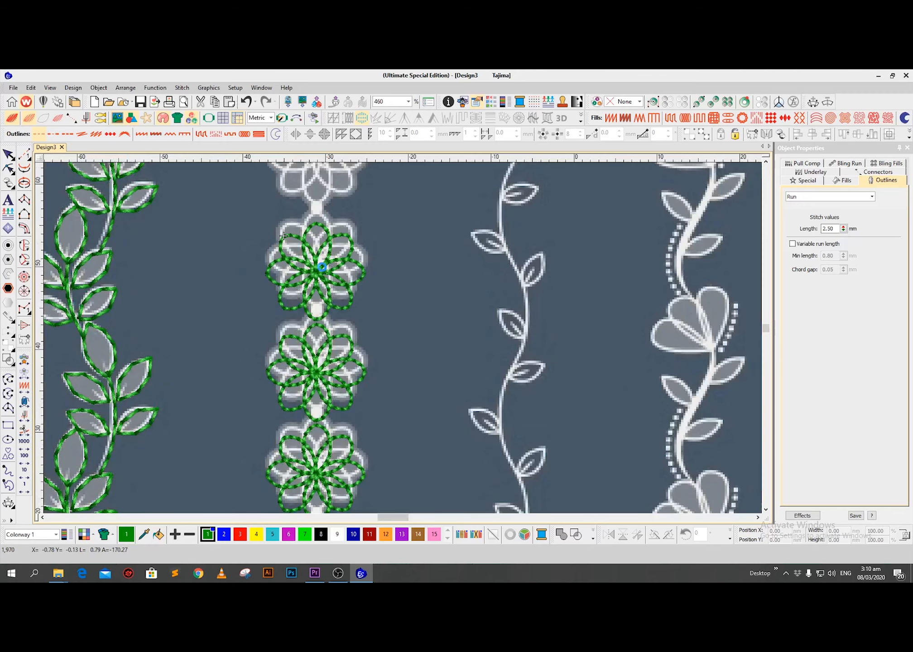
{"action": "left_click", "coordinate": [326, 267]}
{"action": "scroll", "coordinate": [363, 307], "scroll_direction": "up", "scroll_amount": 3}
{"action": "left_click_drag", "start_coordinate": [328, 404], "coordinate": [326, 302]}
{"action": "left_click", "coordinate": [428, 404]}
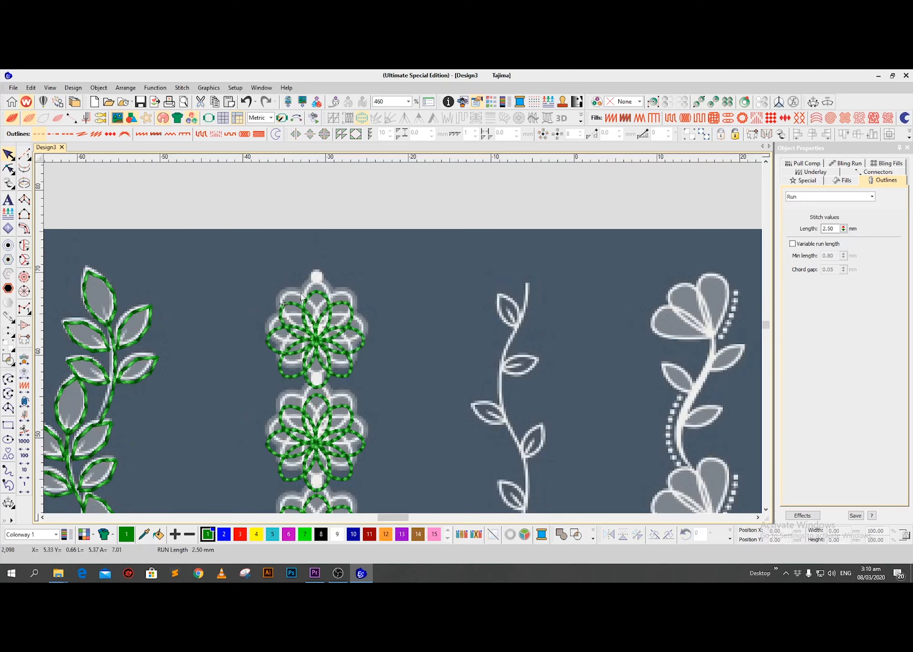
- Review the stitched flower column from end to end, hide the backdrop and show the leaf and flower borders in full
{"action": "key", "text": "shift+z"}
{"action": "scroll", "coordinate": [349, 368], "scroll_direction": "down", "scroll_amount": 6}
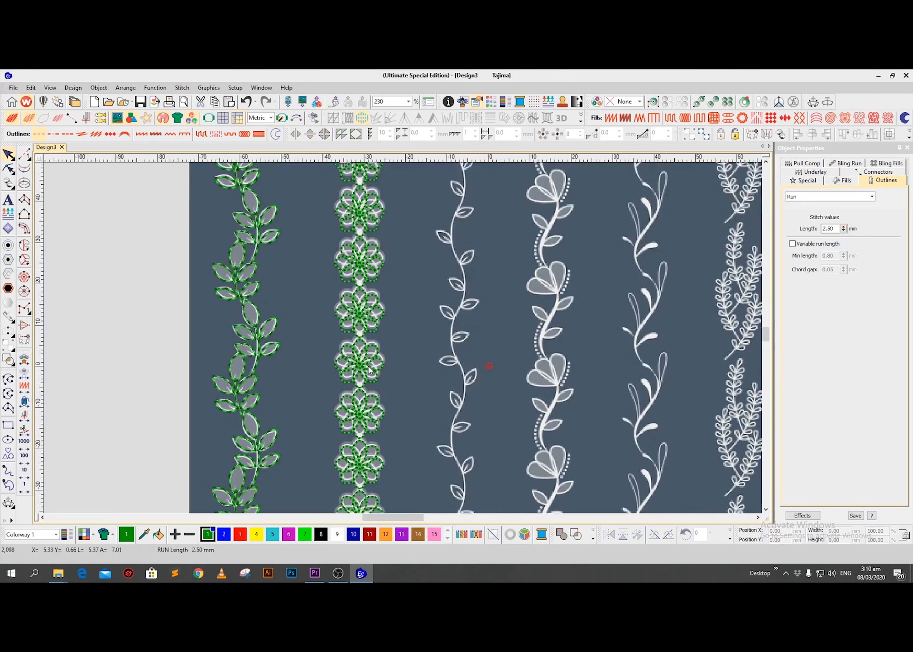
{"action": "scroll", "coordinate": [373, 394], "scroll_direction": "down", "scroll_amount": 3}
{"action": "key", "text": "d"}
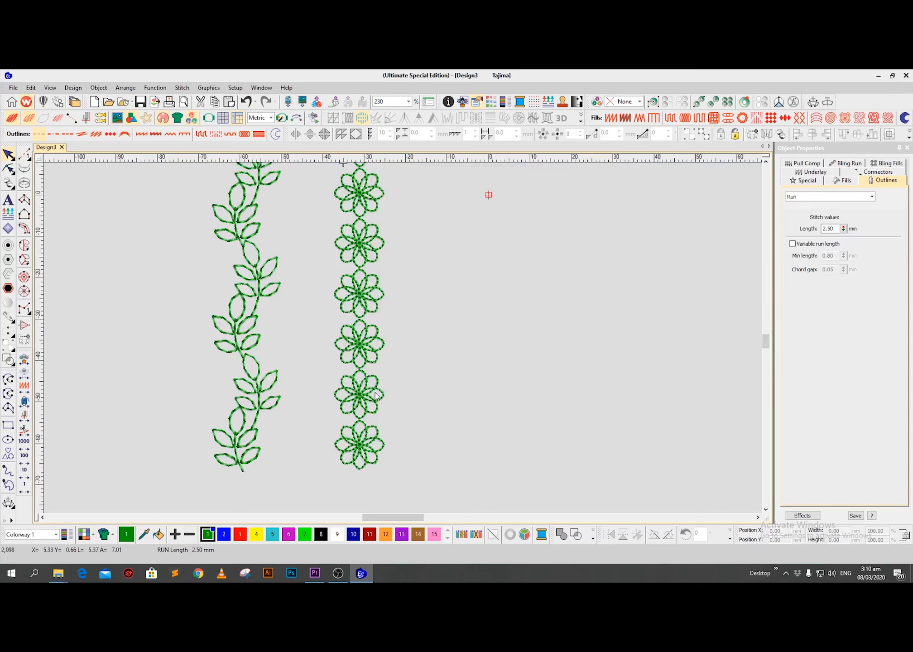
{"action": "scroll", "coordinate": [414, 385], "scroll_direction": "up", "scroll_amount": 1}
{"action": "key", "text": "0"}
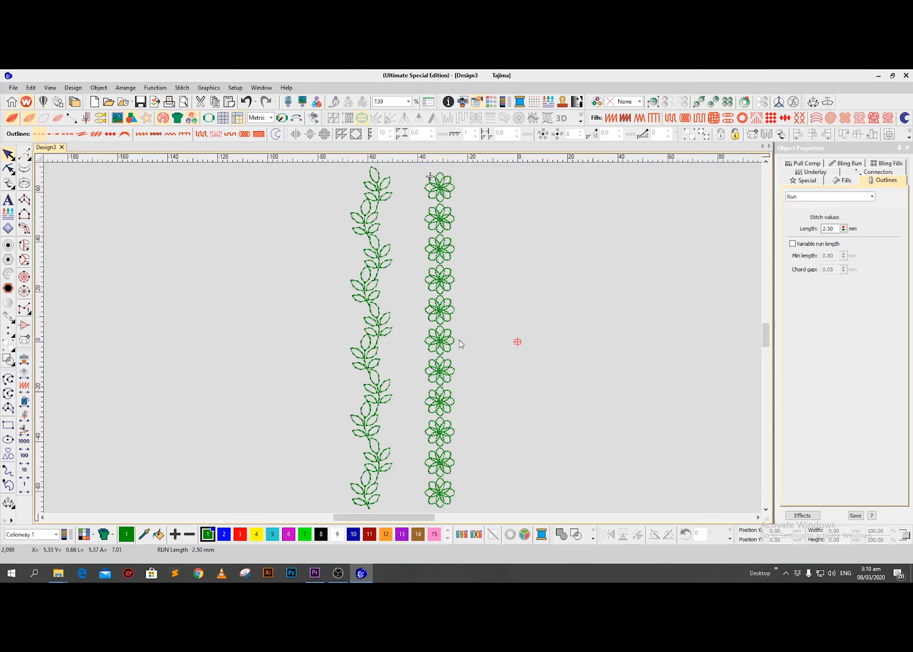